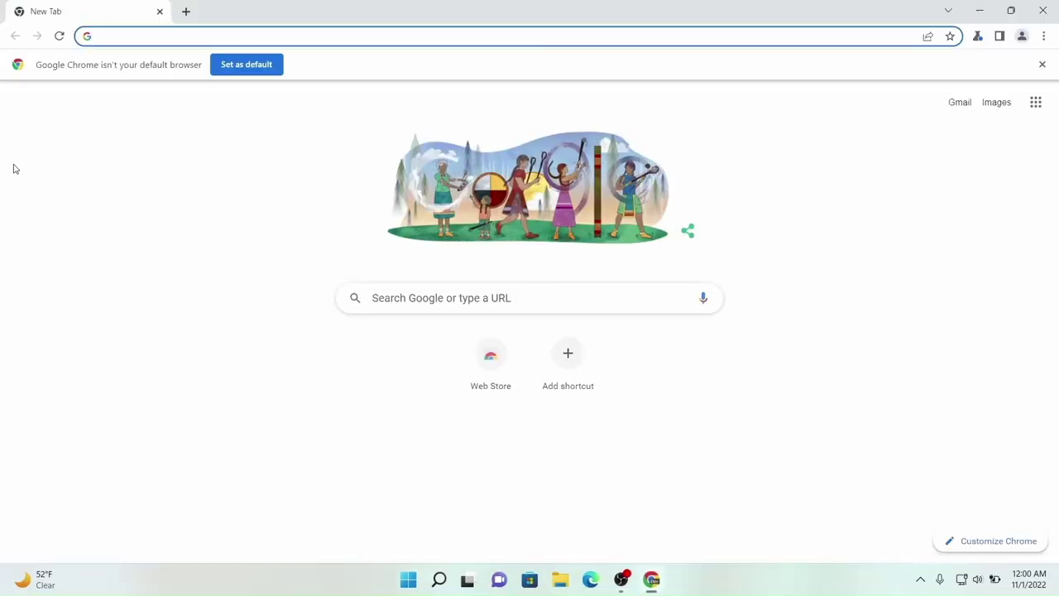
# Search 'vlc media player download' and download the VLC 3.0.17 Windows installer from VideoLAN.
pyautogui.write('vlc media player download')
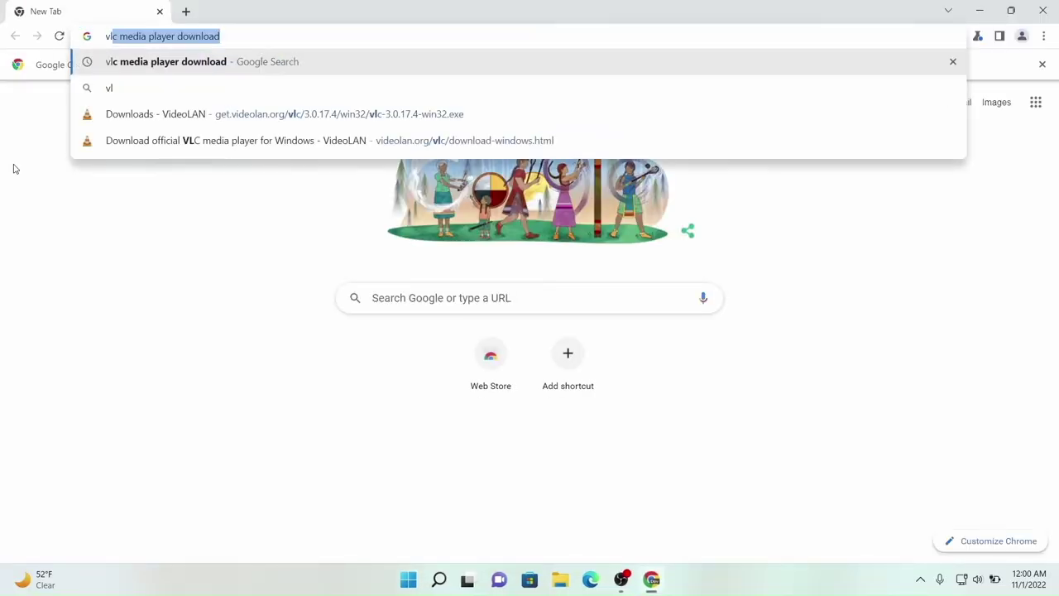
pyautogui.press('Right')
pyautogui.press('Return')
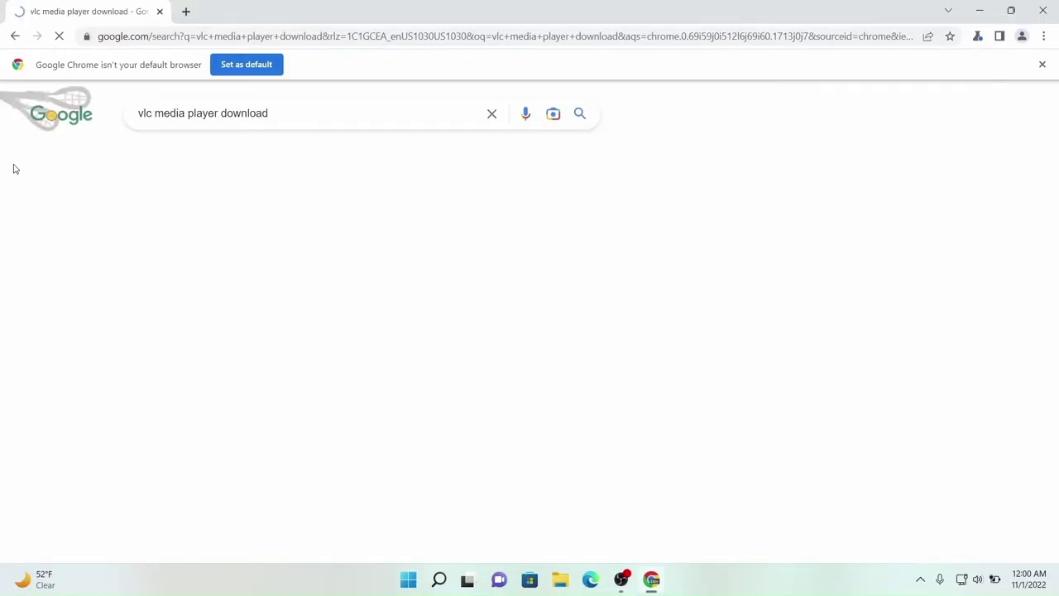
pyautogui.click(204, 233)
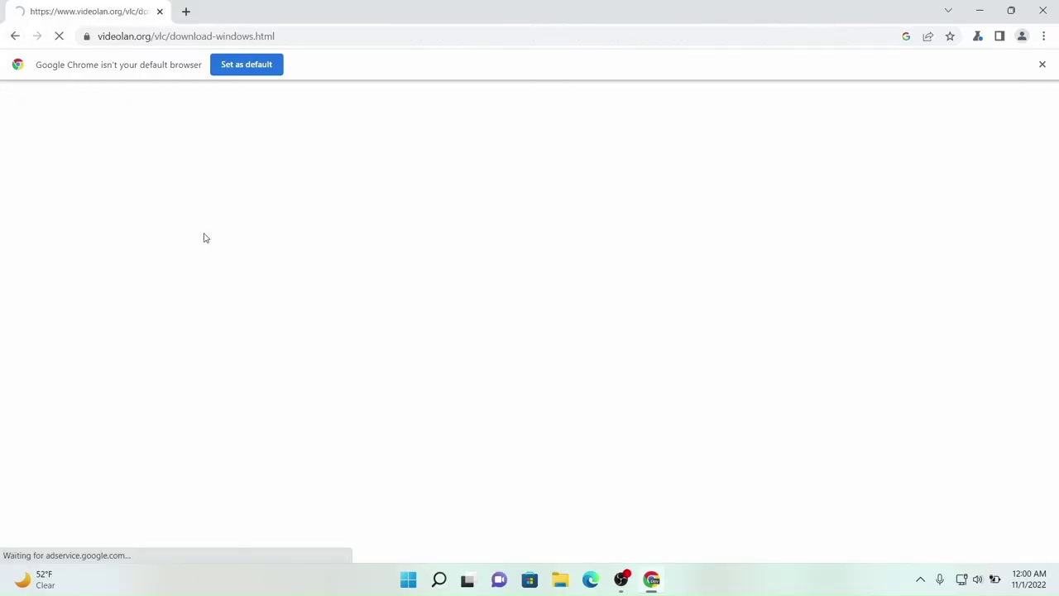
pyautogui.click(551, 315)
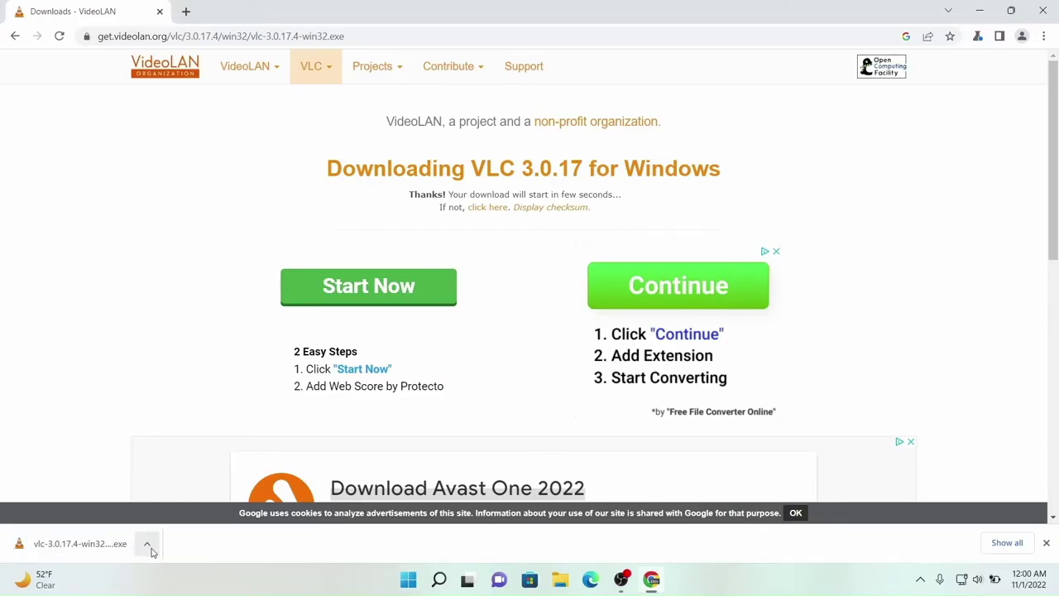
# Run the VLC installer in English and finish setup with 'Run VLC media player' unchecked.
pyautogui.click(116, 544)
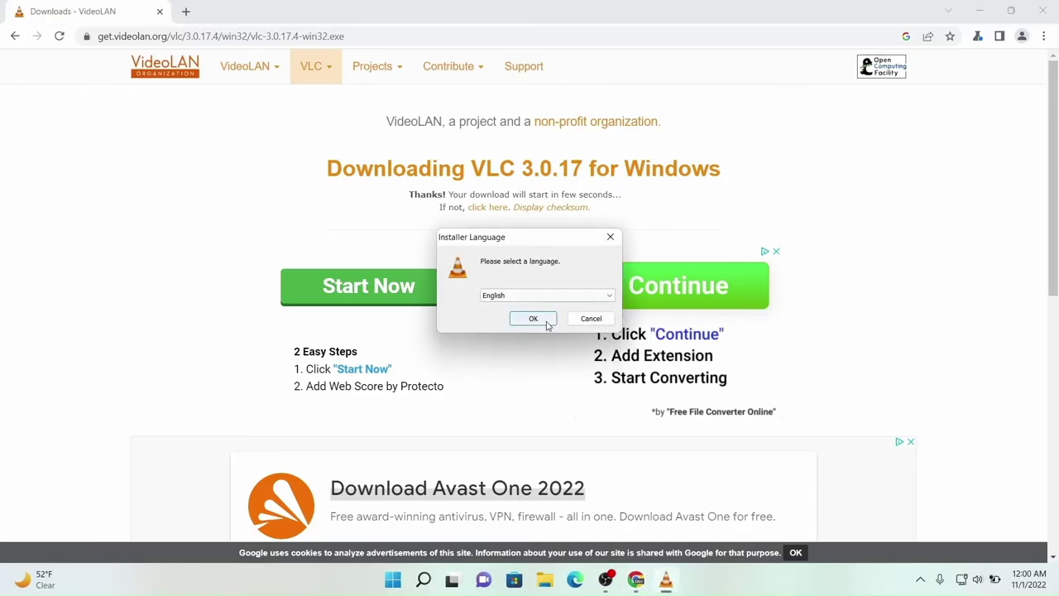
pyautogui.click(533, 320)
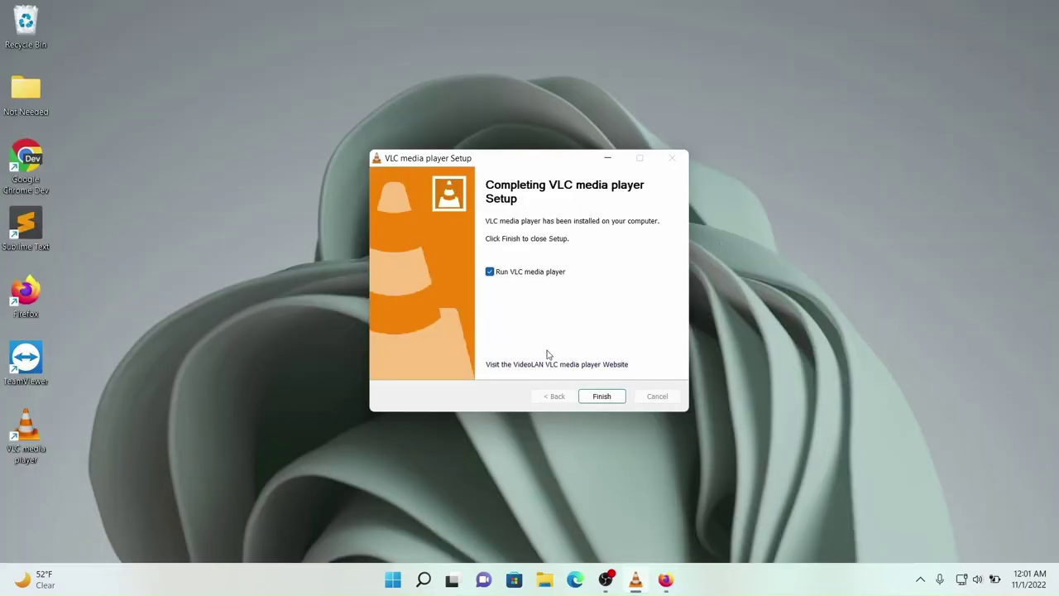
pyautogui.click(519, 272)
pyautogui.click(599, 399)
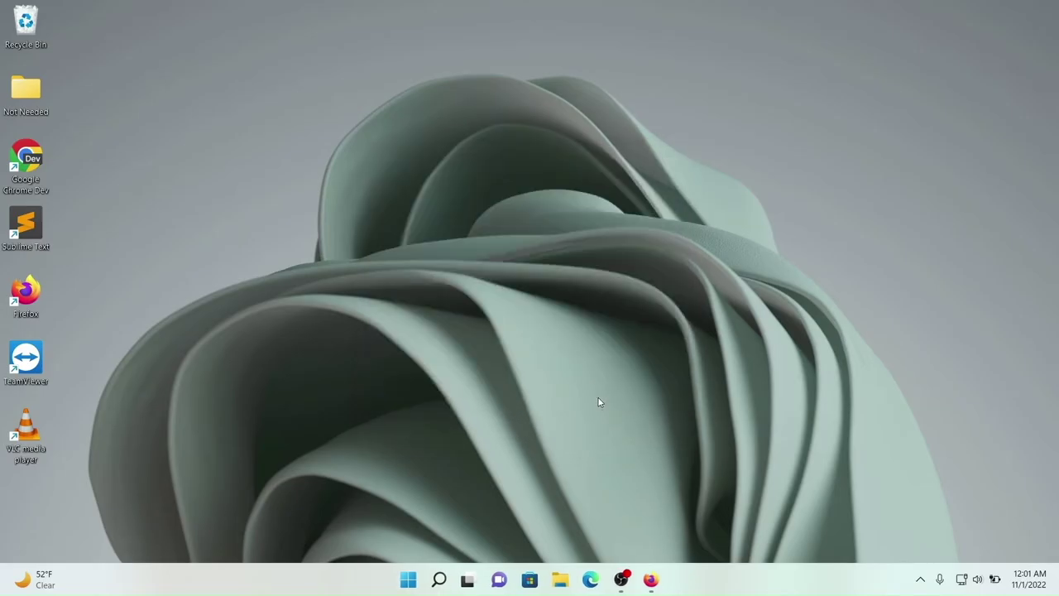
# Open the file location of the VLC media player desktop shortcut.
pyautogui.moveTo(658, 581)
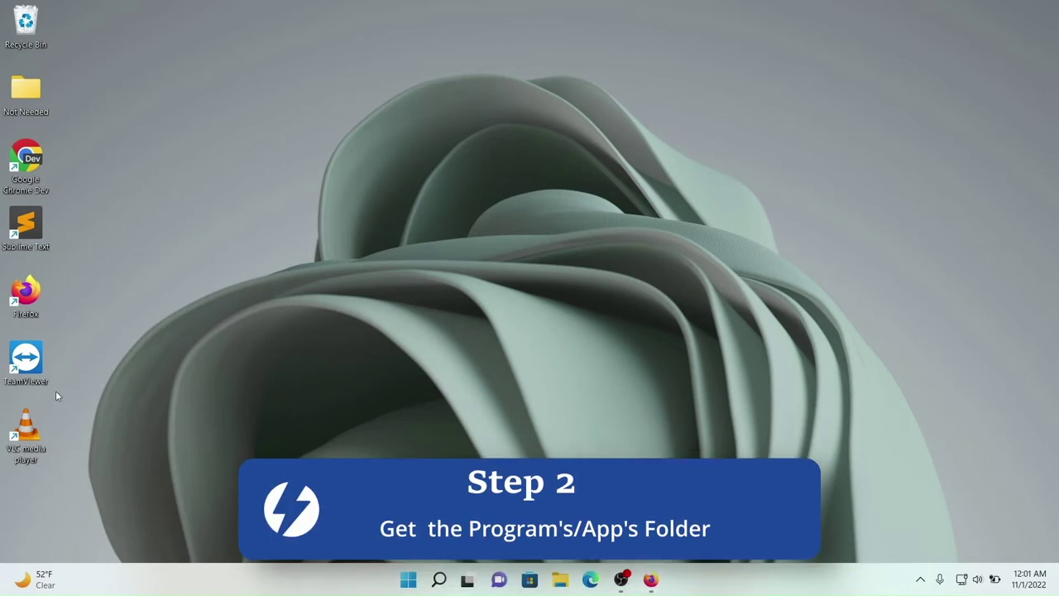
pyautogui.moveTo(39, 429)
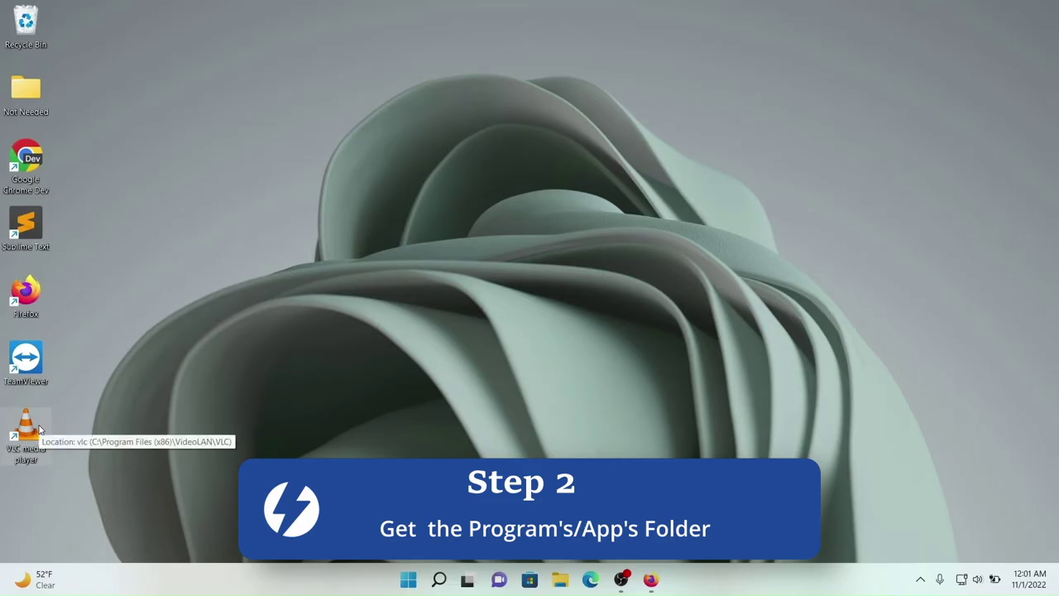
pyautogui.rightClick(40, 430)
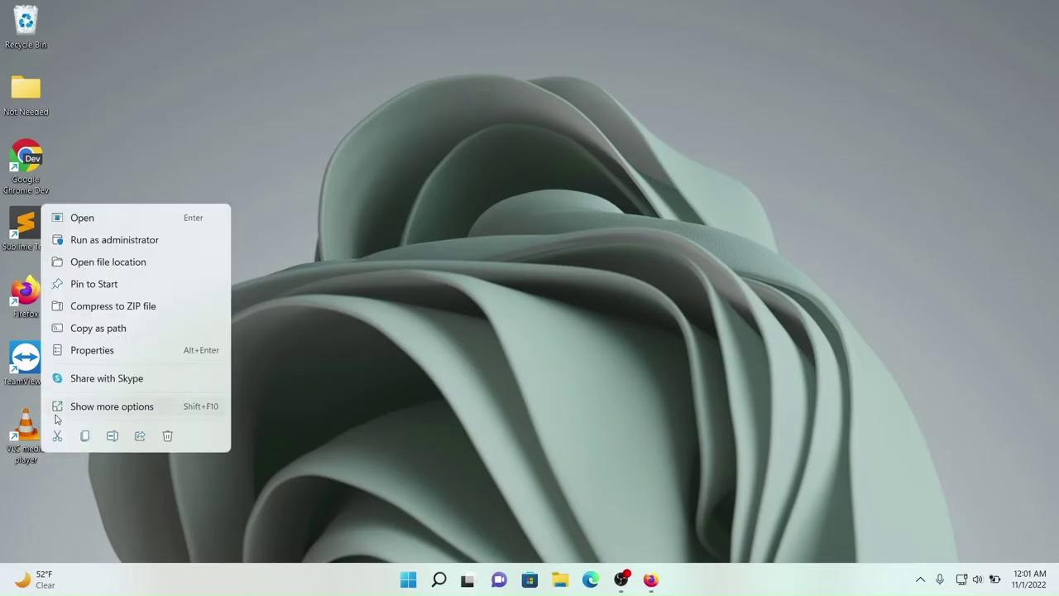
pyautogui.click(112, 261)
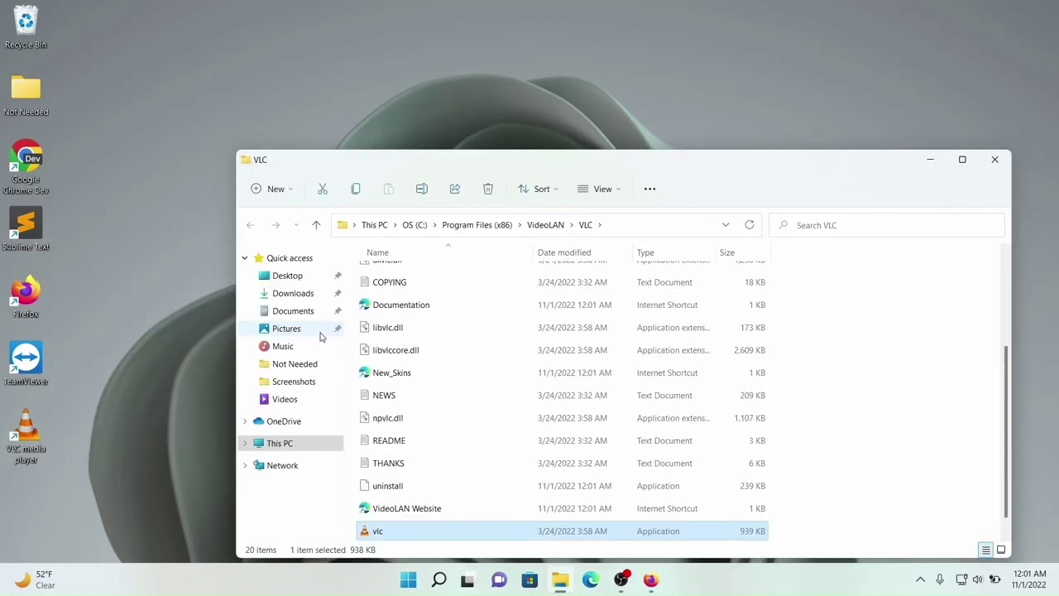
# Look through the VLC install folder, then move up to C:\Program Files (x86)\VideoLAN.
pyautogui.scroll(3, 492, 355)
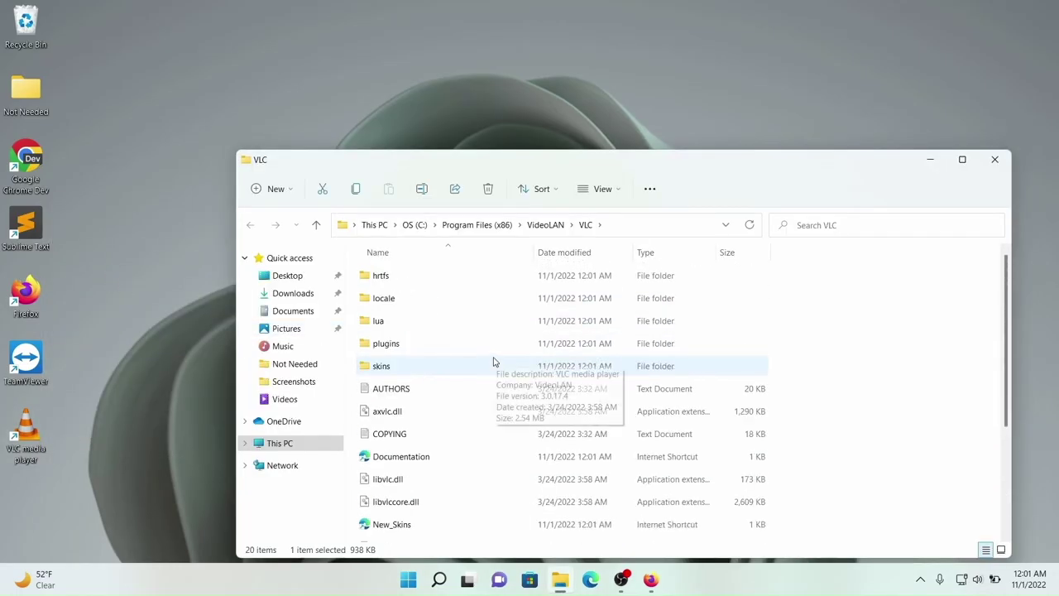
pyautogui.scroll(-3, 494, 361)
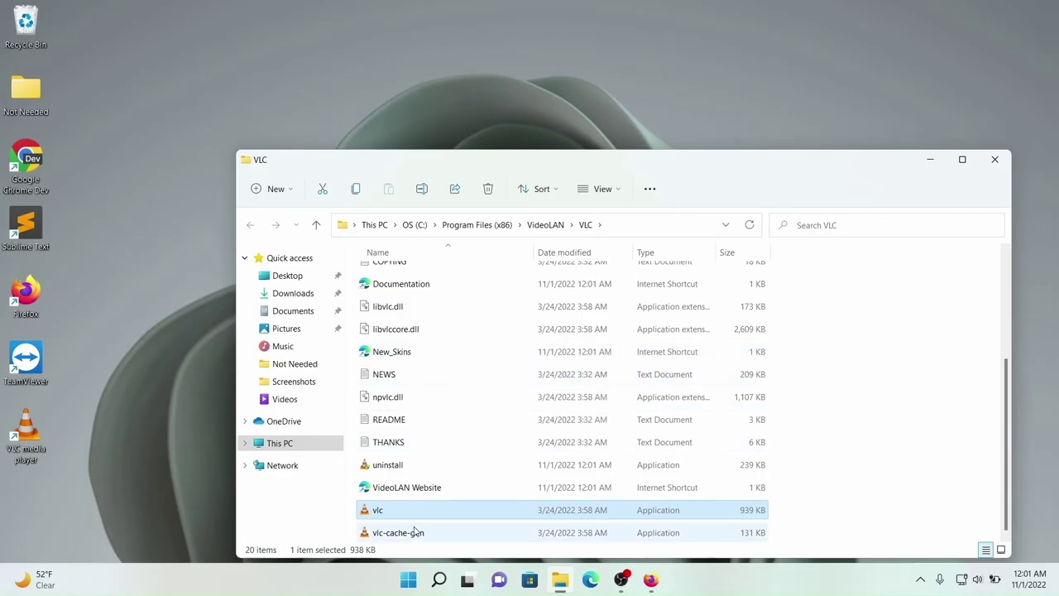
pyautogui.scroll(3, 414, 517)
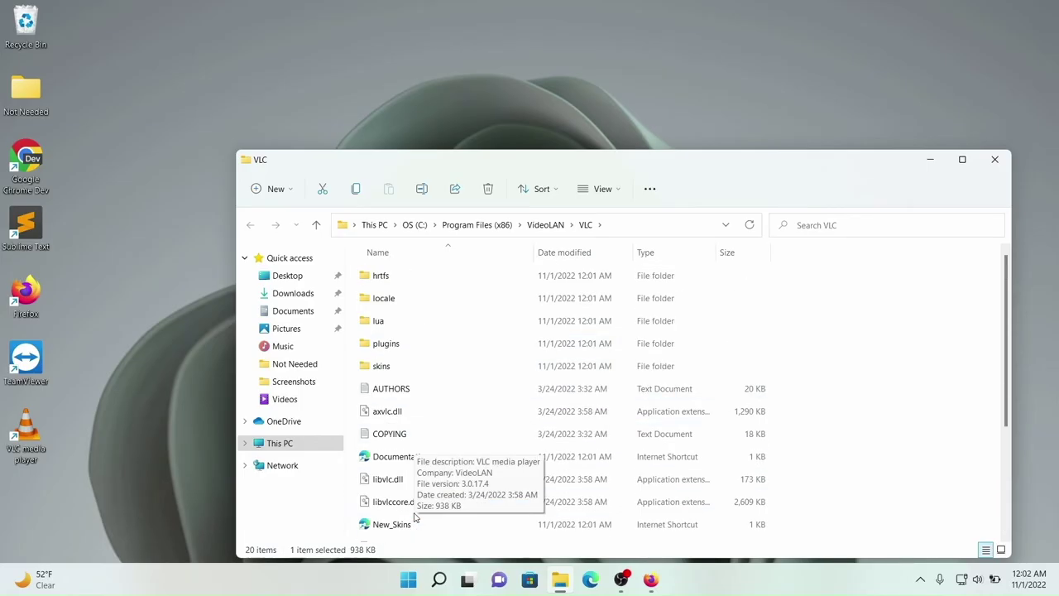
pyautogui.scroll(-3, 411, 519)
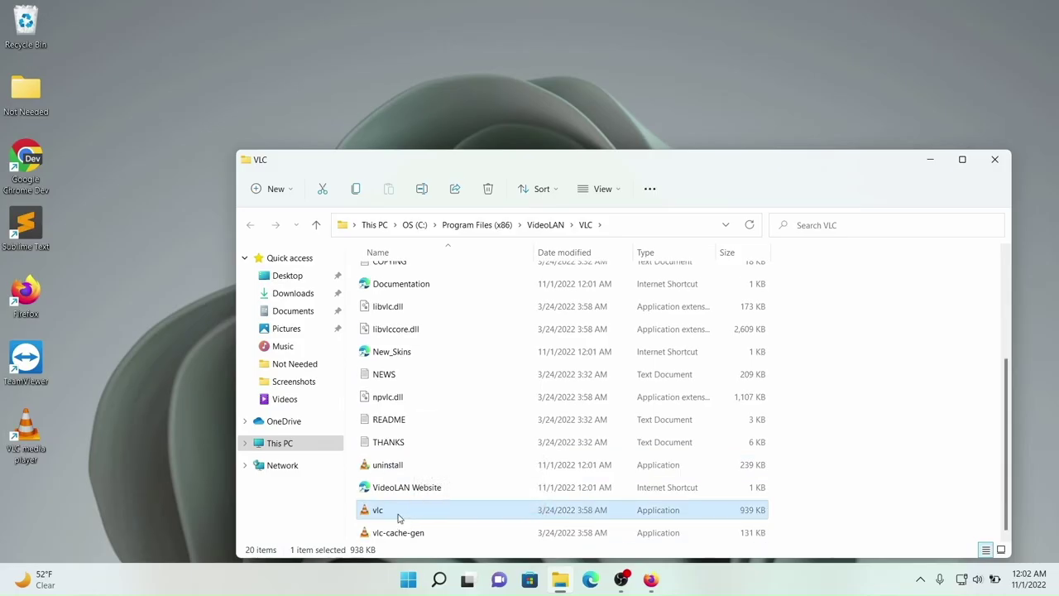
pyautogui.rightClick(398, 512)
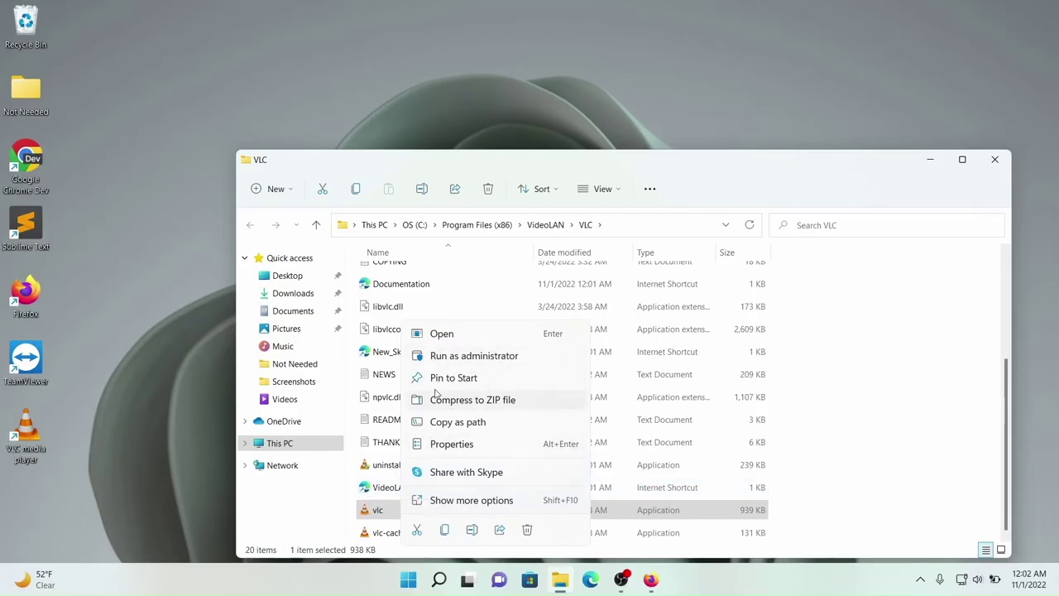
pyautogui.click(378, 513)
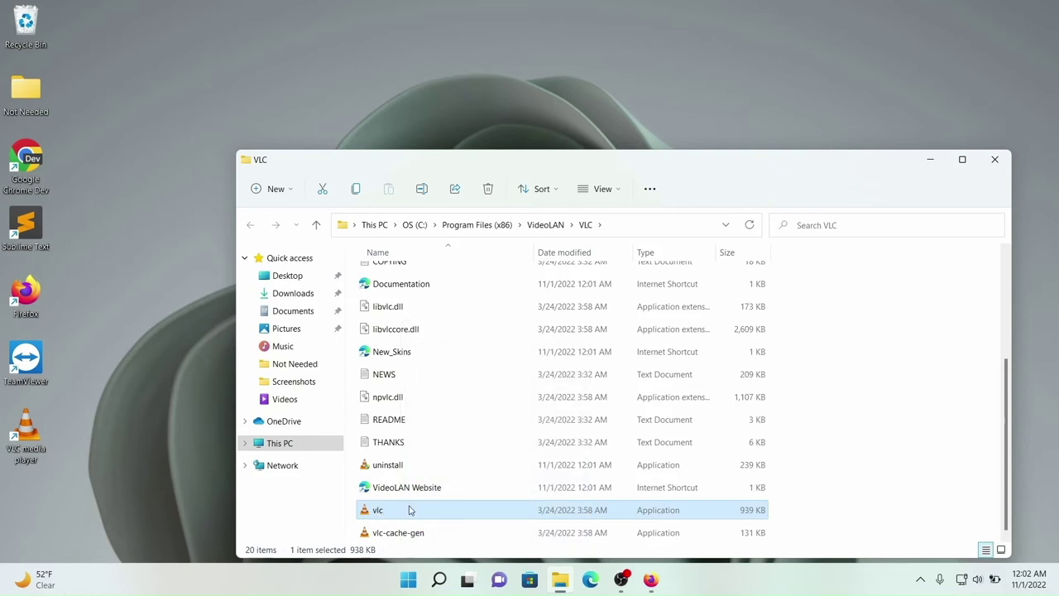
pyautogui.scroll(3, 529, 352)
pyautogui.scroll(-3, 530, 351)
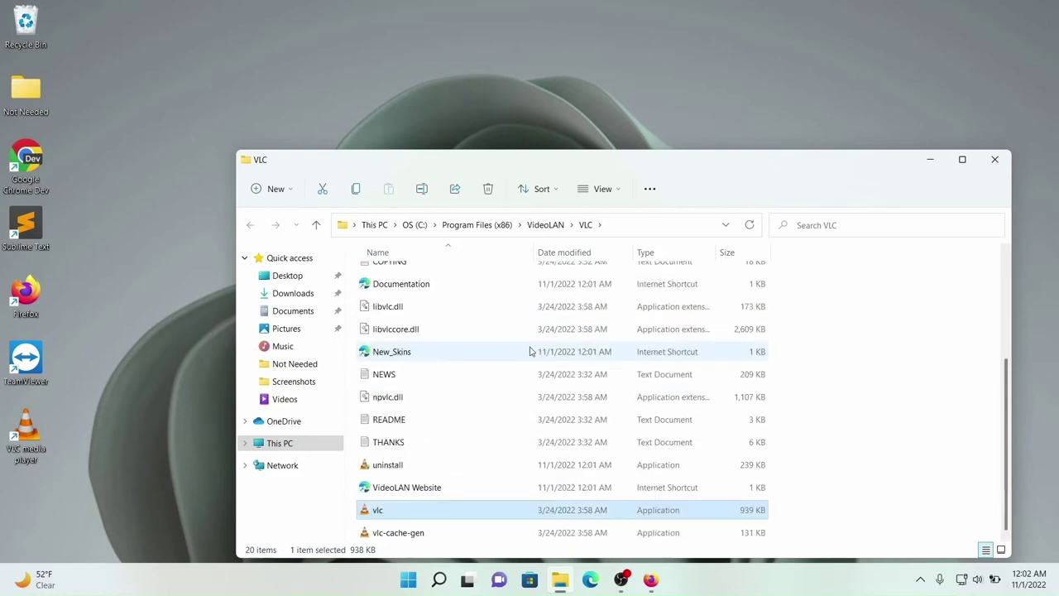
pyautogui.click(551, 226)
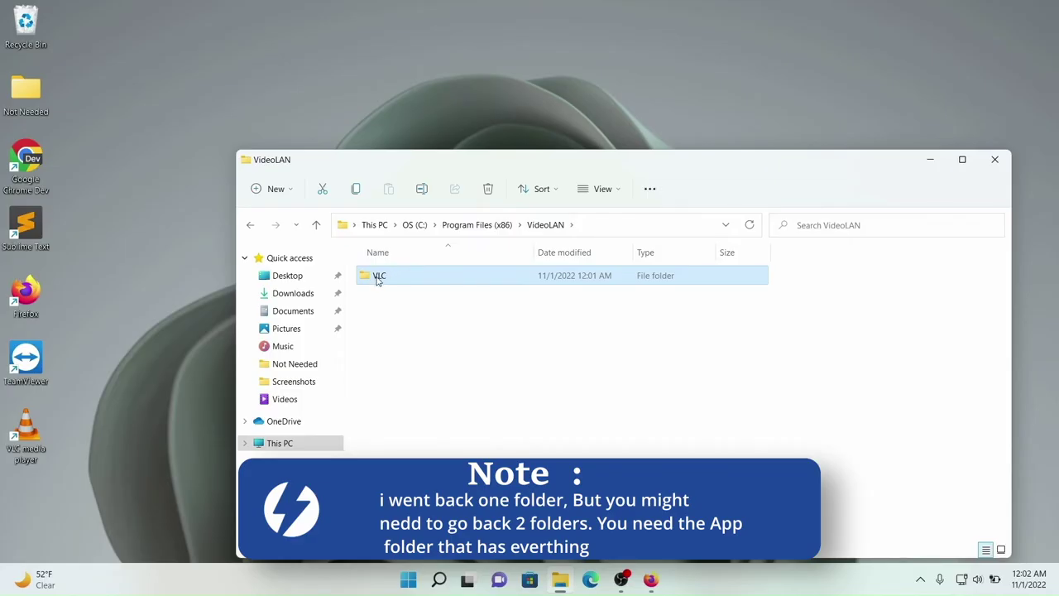
# Compress the VLC folder to a ZIP file saved on the desktop.
pyautogui.rightClick(393, 280)
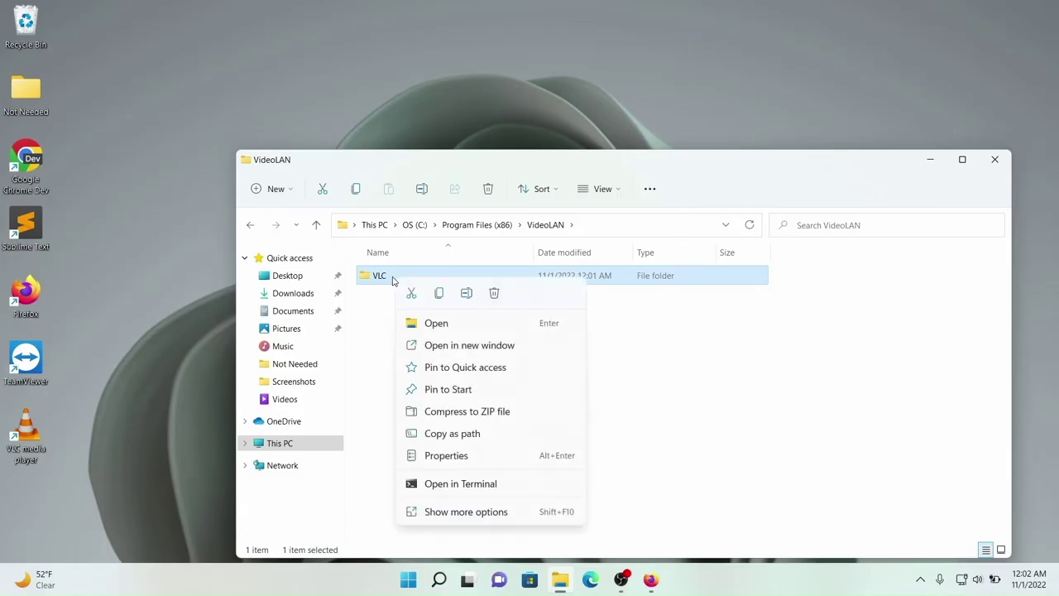
pyautogui.click(477, 413)
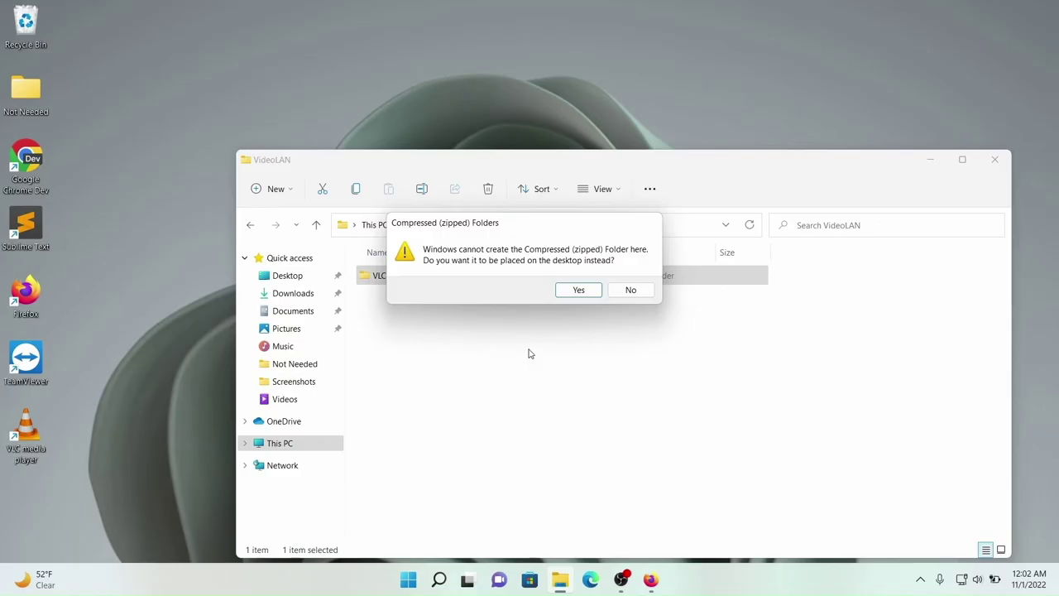
pyautogui.click(568, 293)
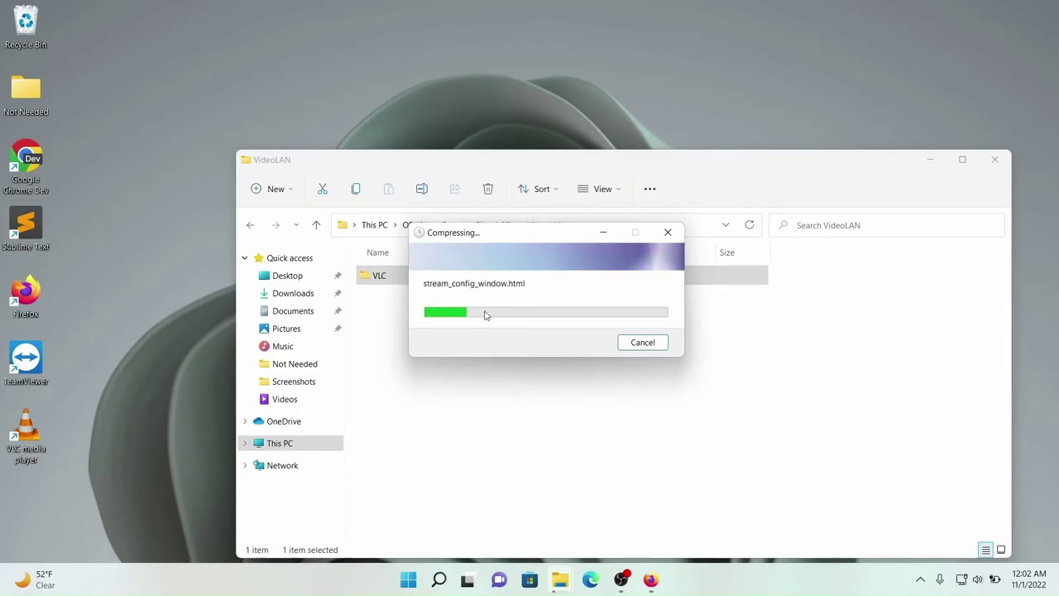
pyautogui.moveTo(493, 232); pyautogui.dragTo(759, 71)
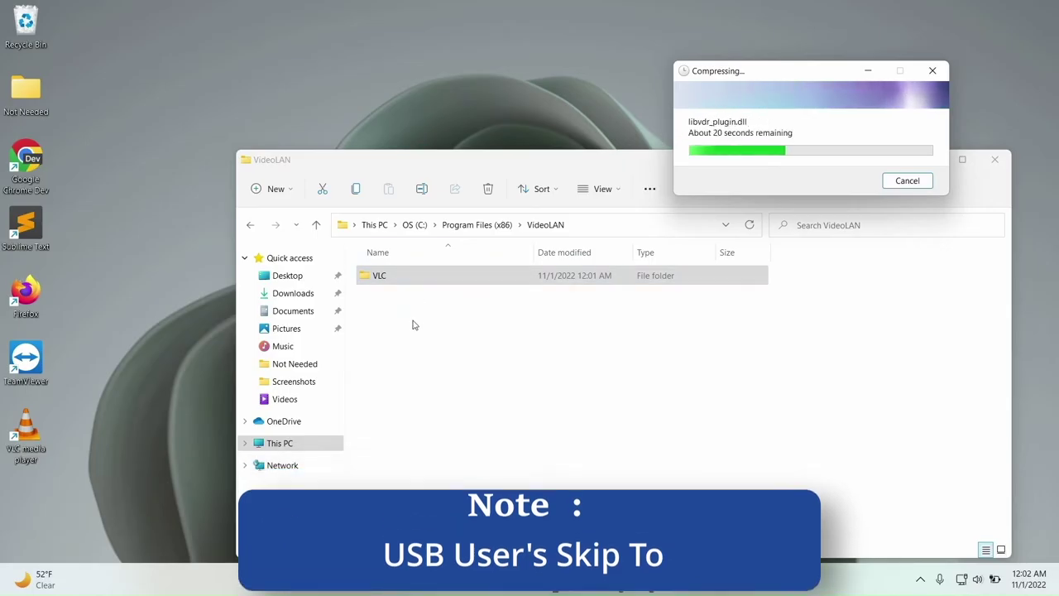
# Close the VideoLAN folder window.
pyautogui.click(406, 276)
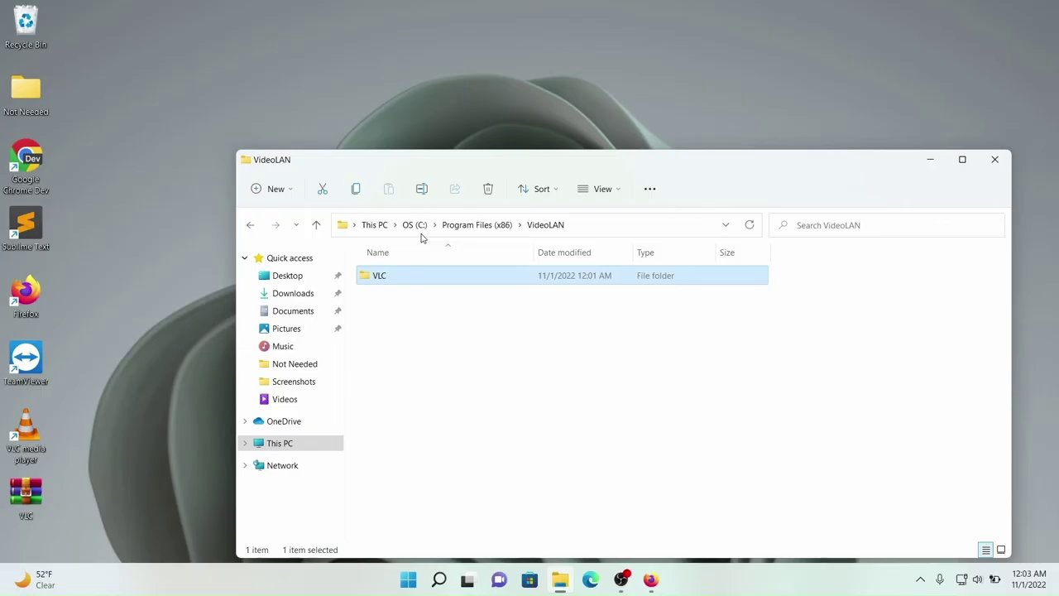
pyautogui.click(17, 517)
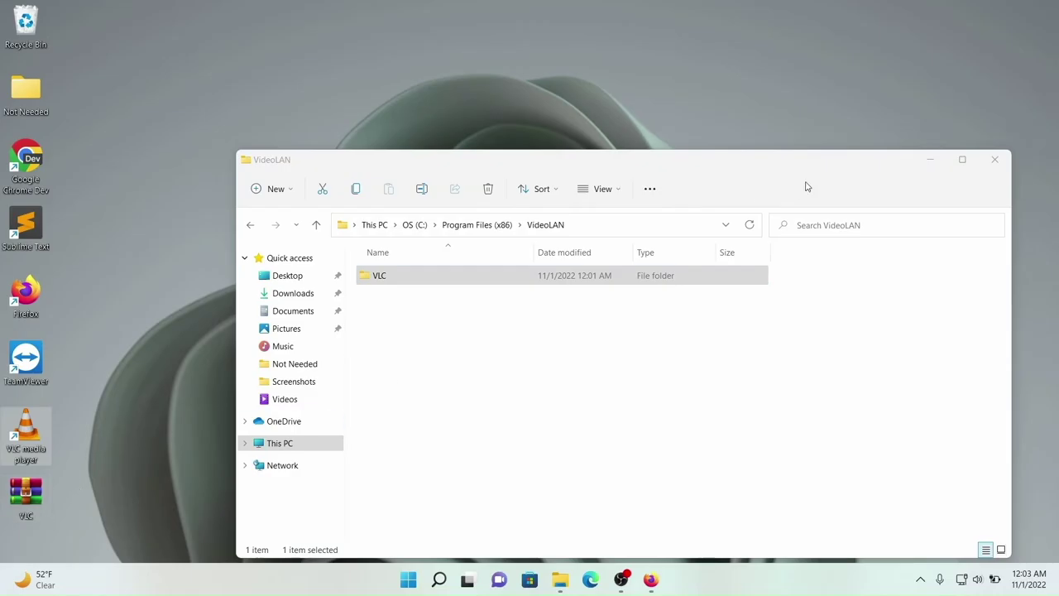
pyautogui.click(994, 159)
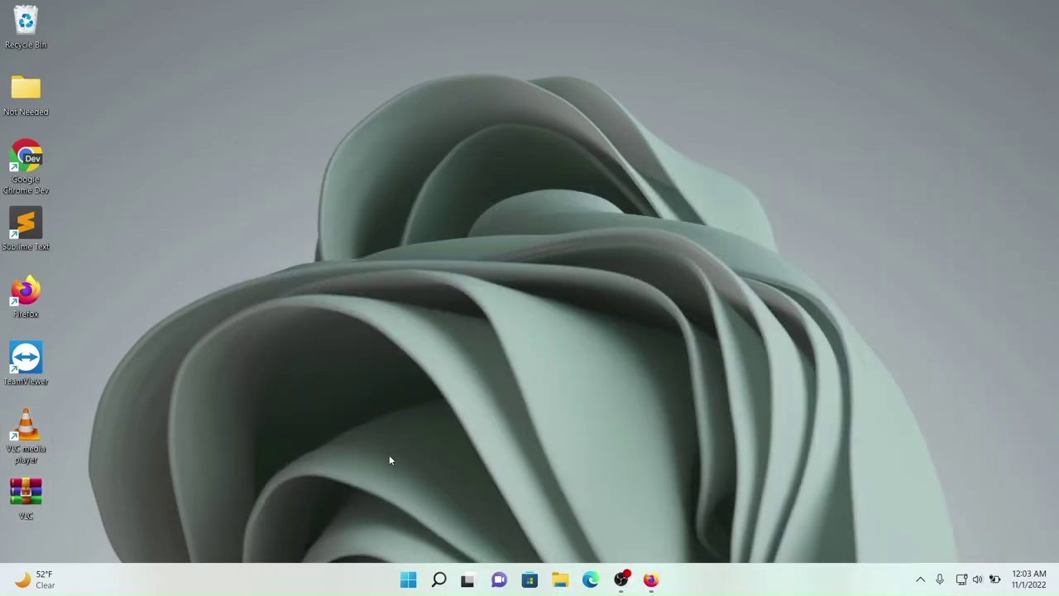
# In Firefox, search 'we transfer', open the WeTransfer site and accept its terms.
pyautogui.click(650, 579)
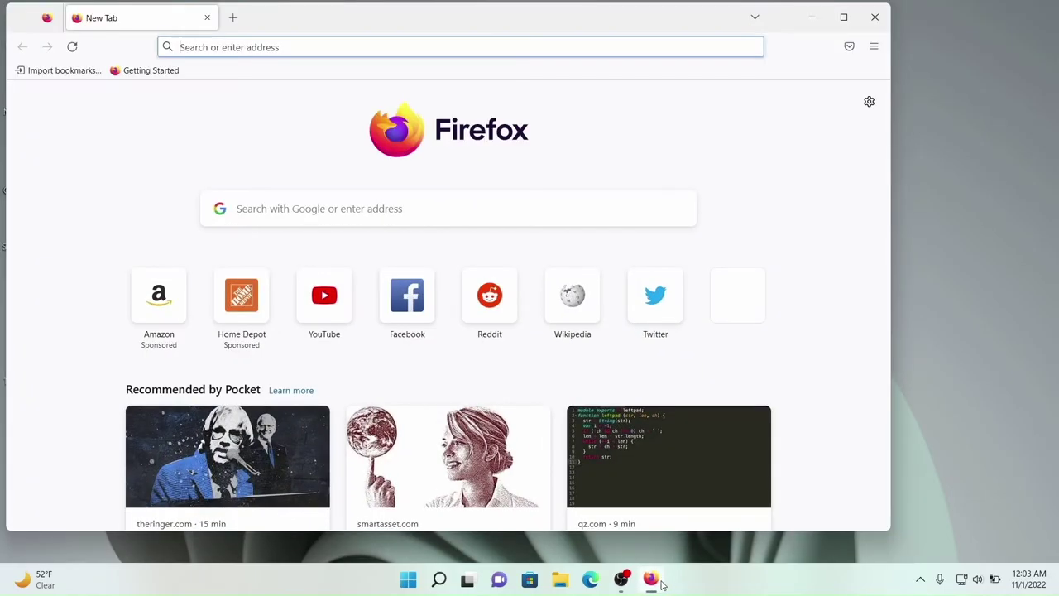
pyautogui.click(263, 47)
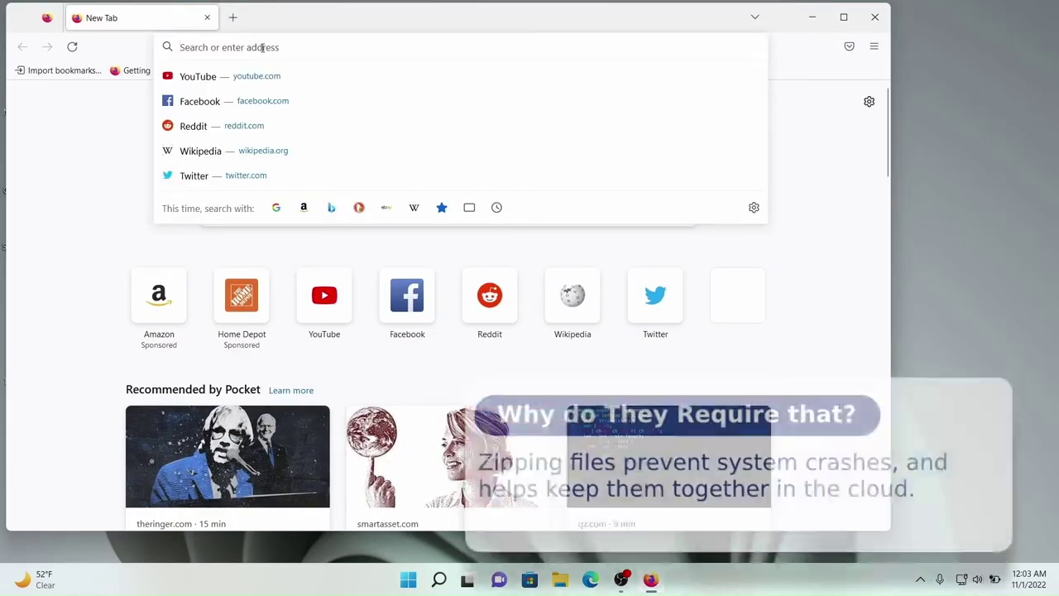
pyautogui.write('we')
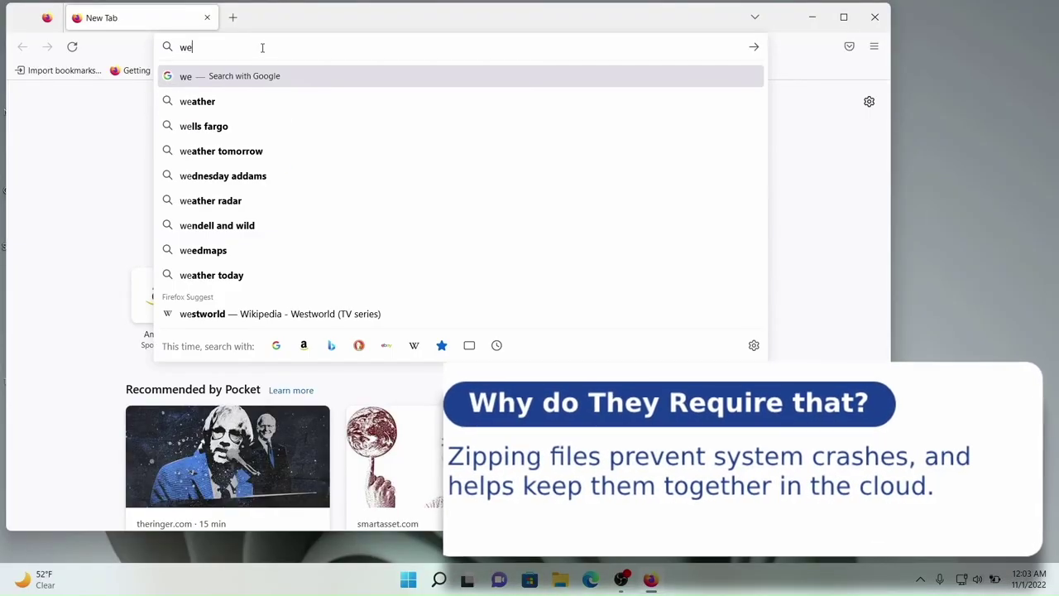
pyautogui.write(' tran')
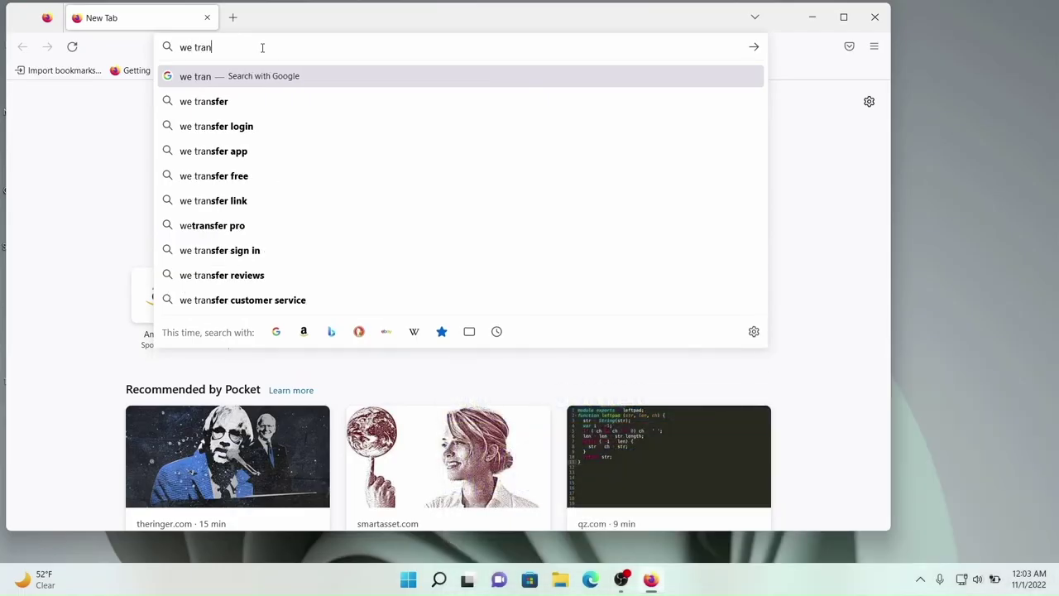
pyautogui.click(203, 101)
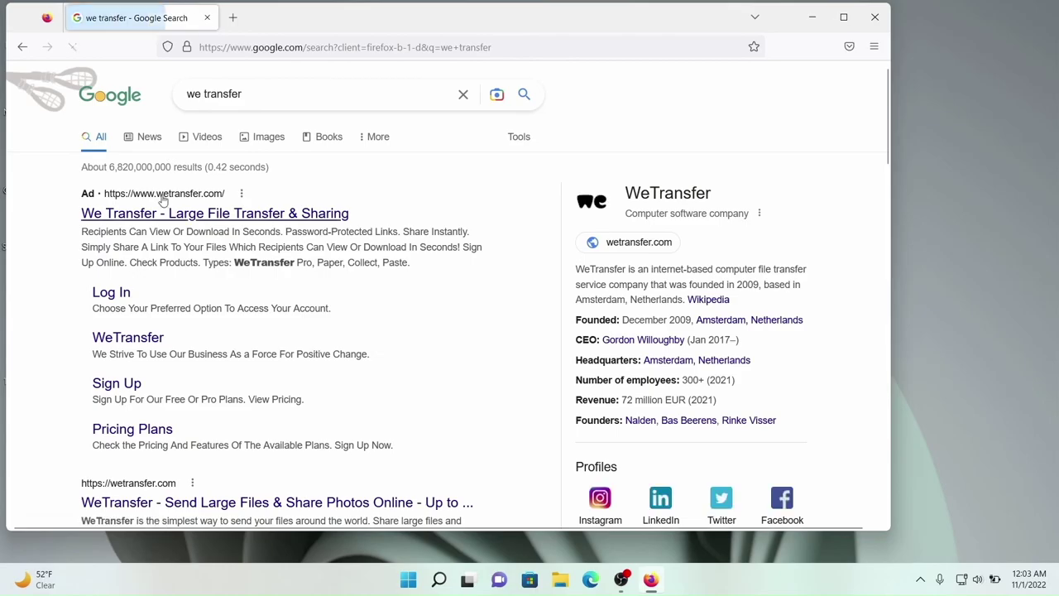
pyautogui.scroll(-3, 135, 360)
pyautogui.click(135, 357)
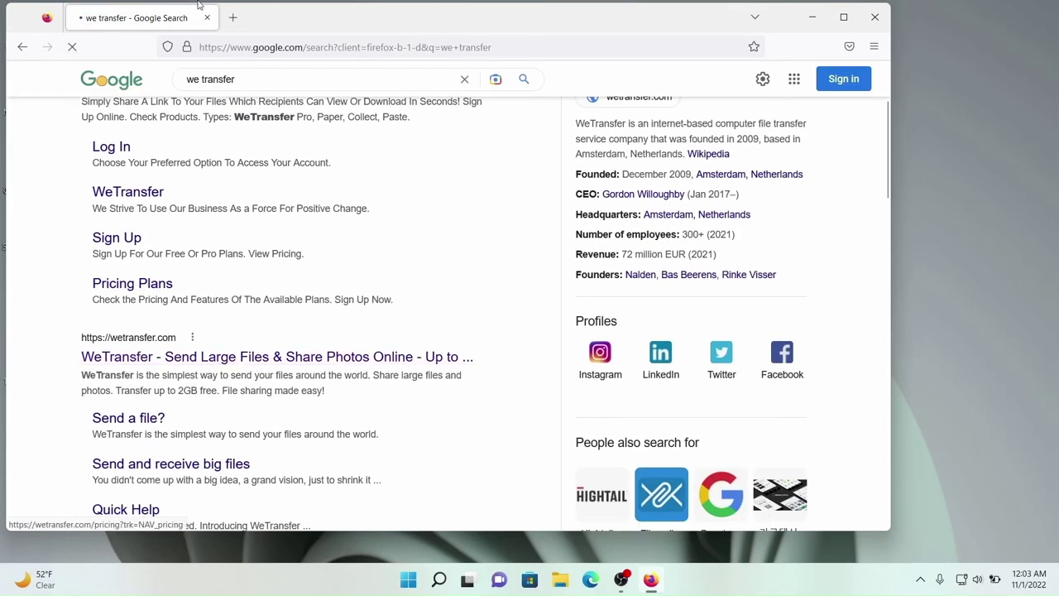
pyautogui.moveTo(266, 29); pyautogui.dragTo(471, 40)
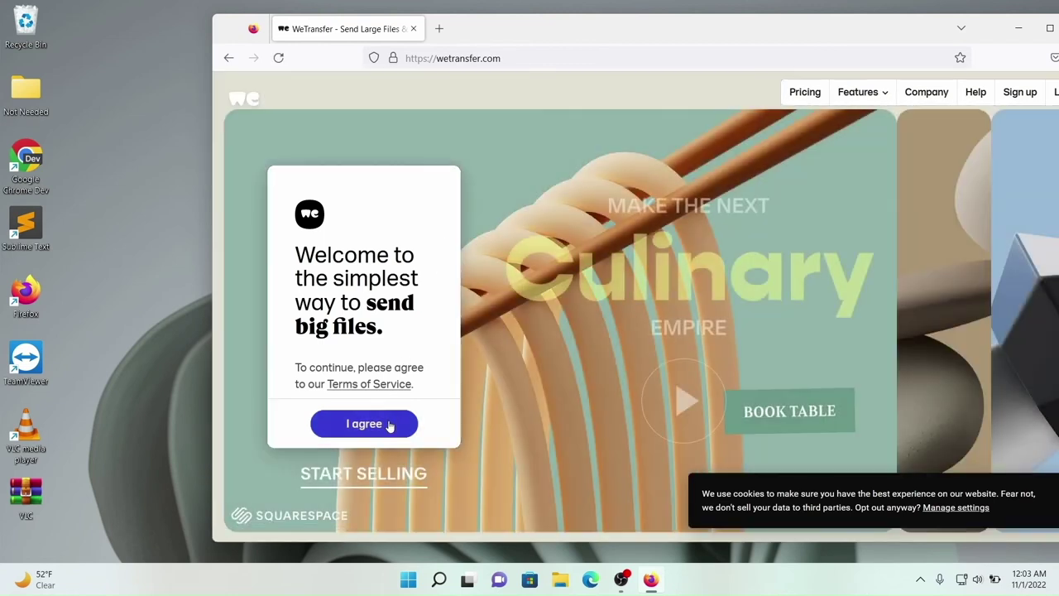
pyautogui.click(389, 425)
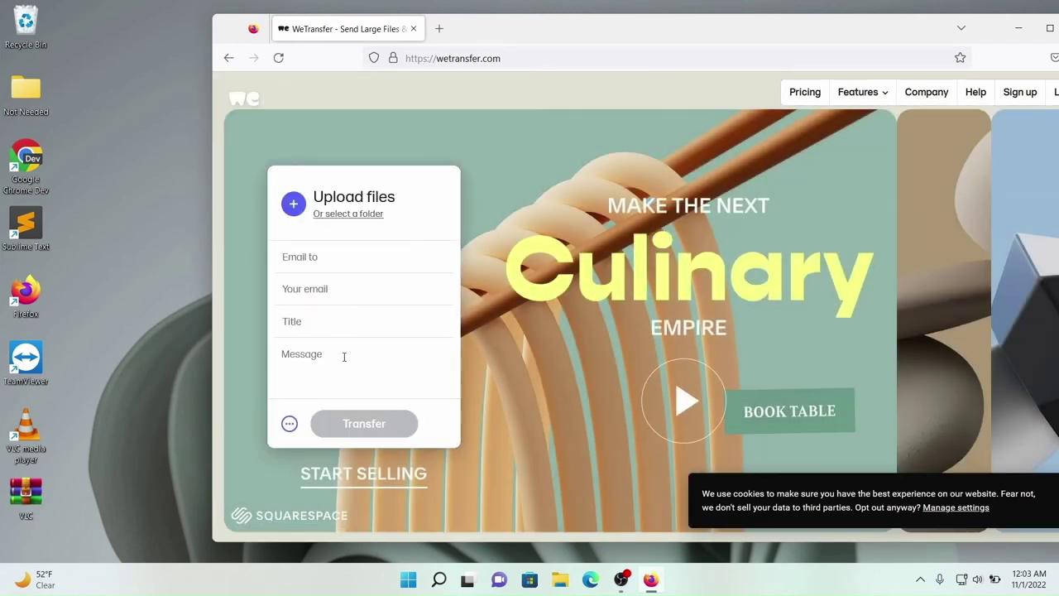
# Upload VLC.zip from the Desktop as a WeTransfer link-only transfer.
pyautogui.click(293, 203)
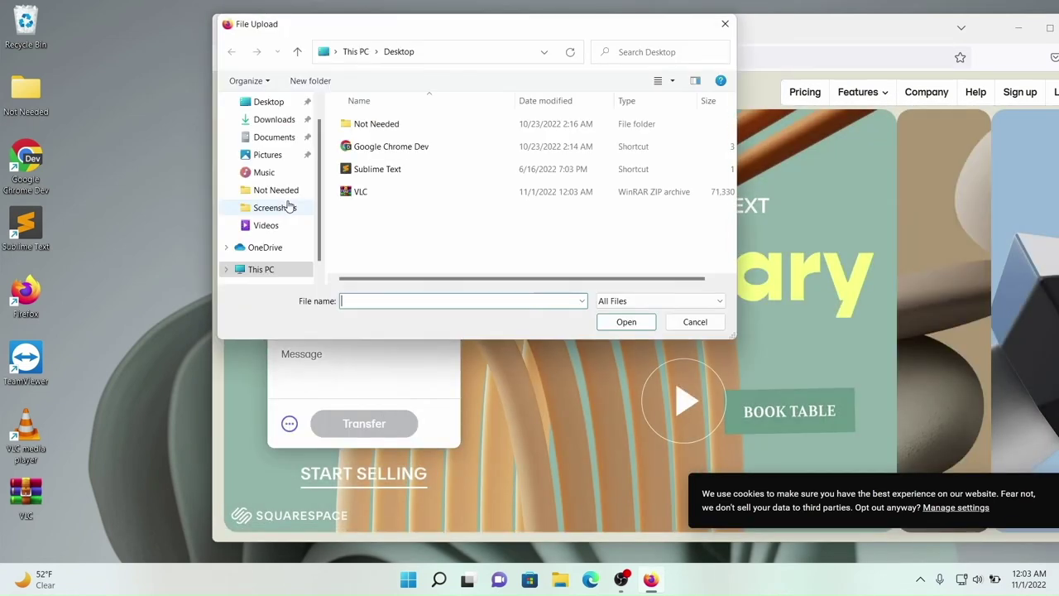
pyautogui.click(366, 196)
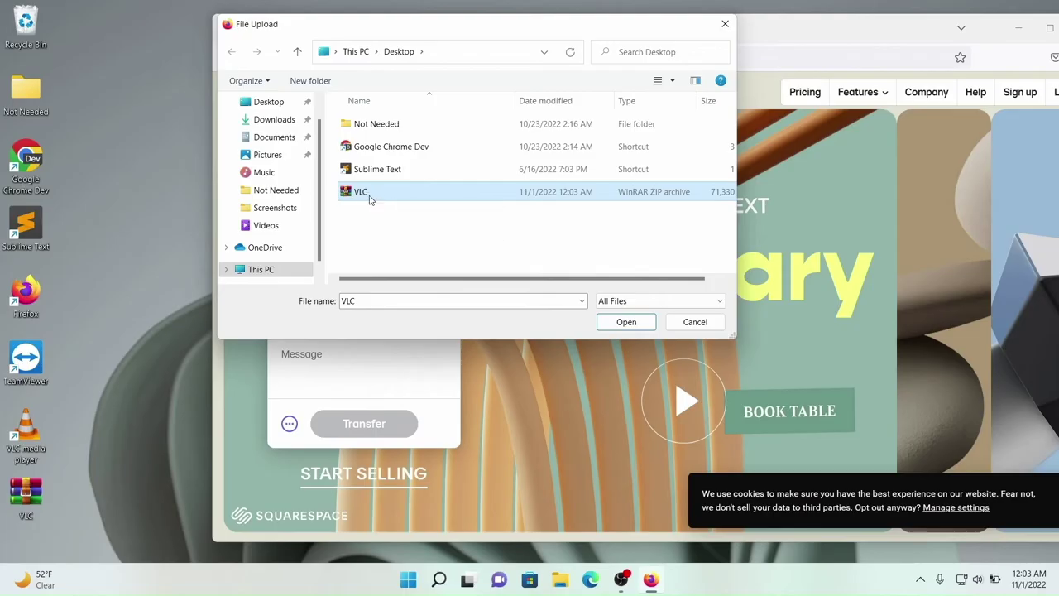
pyautogui.click(612, 326)
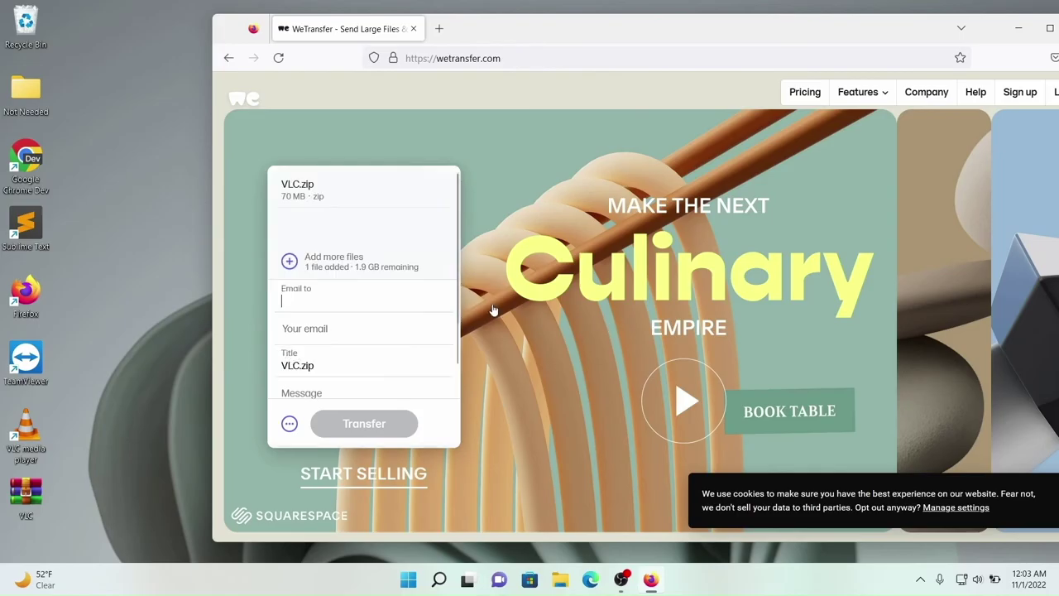
pyautogui.click(301, 277)
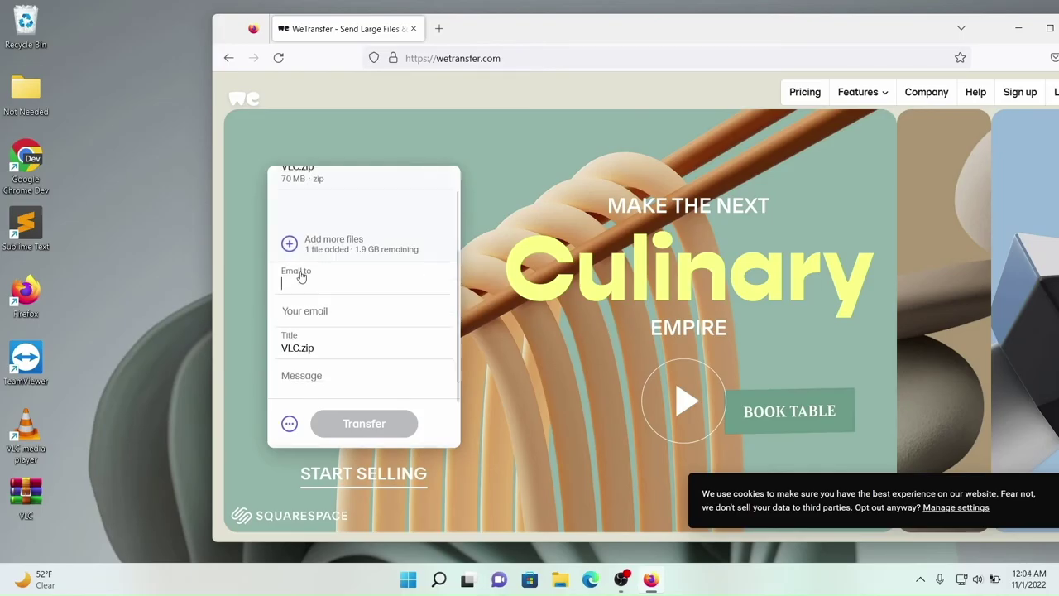
pyautogui.click(289, 424)
pyautogui.click(308, 306)
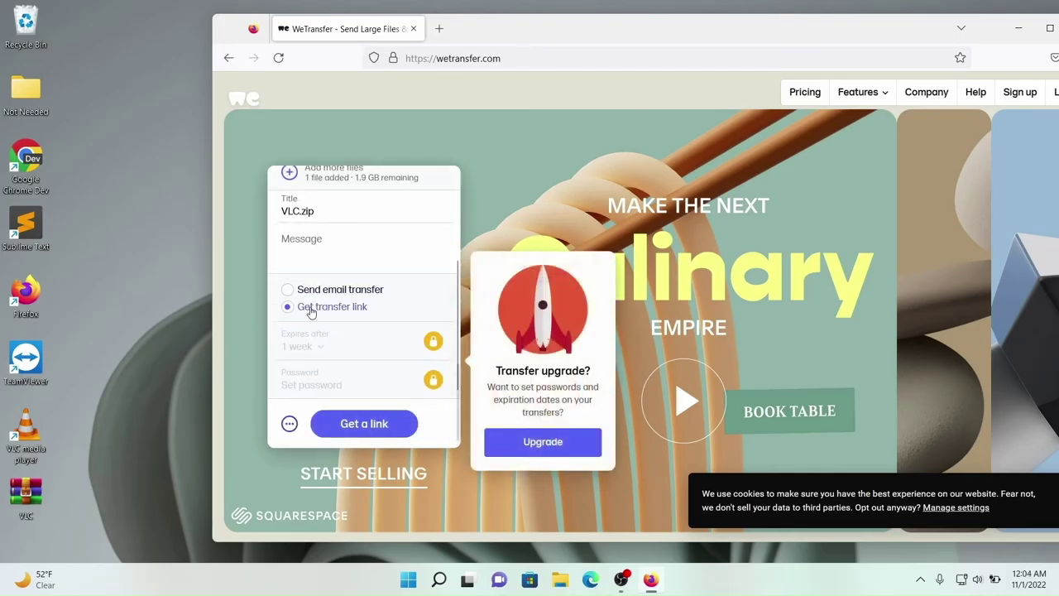
pyautogui.click(371, 424)
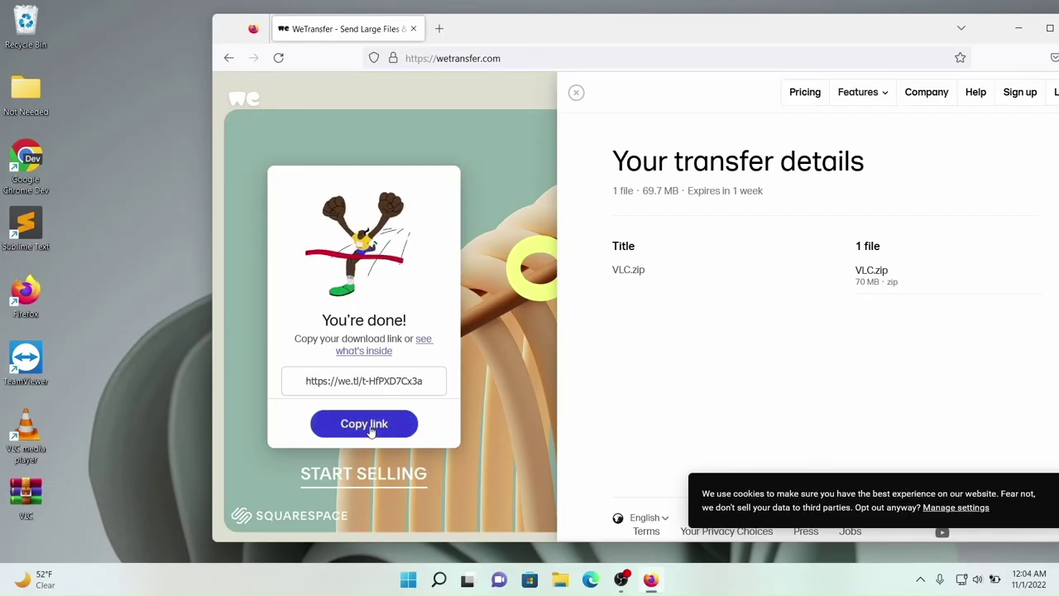
# Copy the VLC.zip download link to the clipboard, then launch Chrome on the other PC.
pyautogui.click(369, 426)
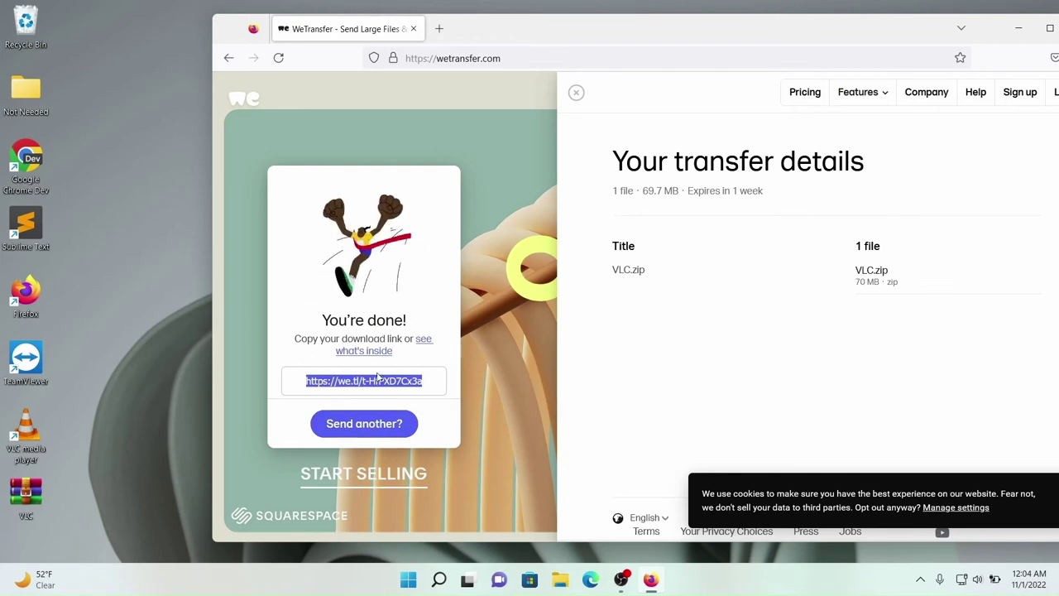
pyautogui.hotkey('ctrl', 'c')
pyautogui.rightClick(408, 381)
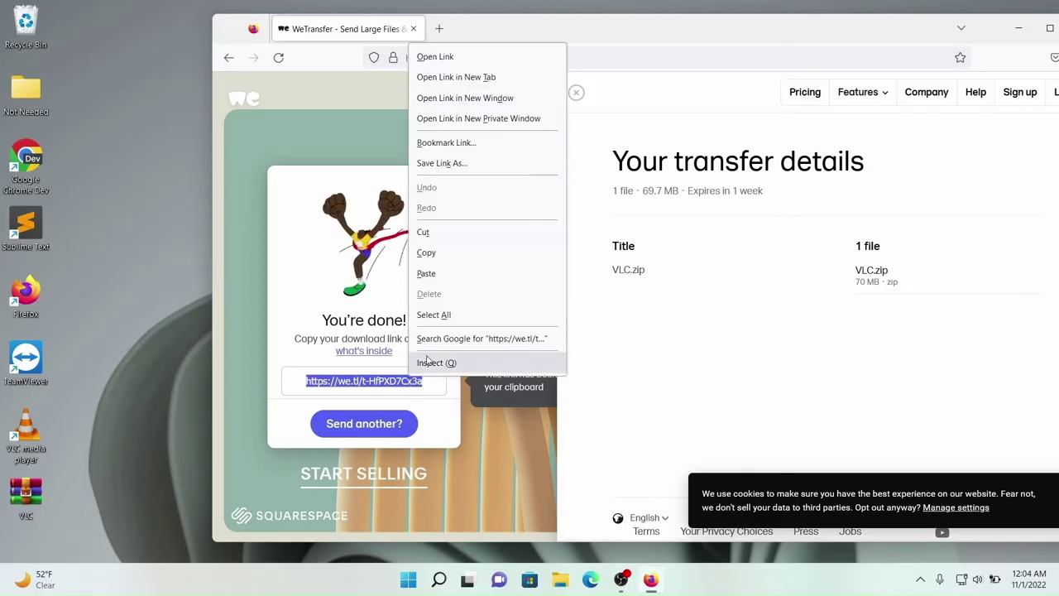
pyautogui.click(437, 260)
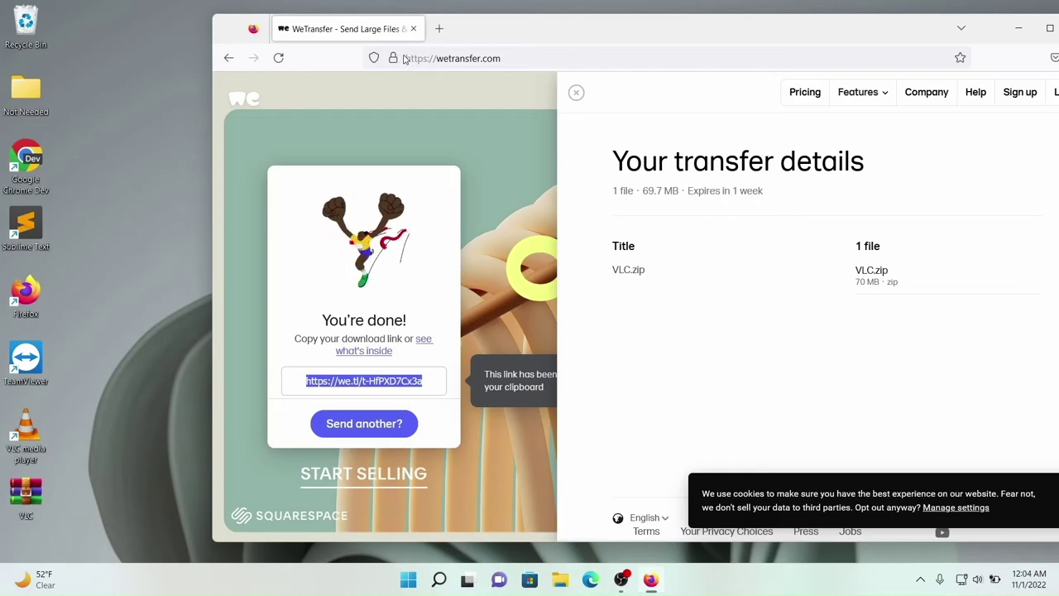
pyautogui.rightClick(400, 383)
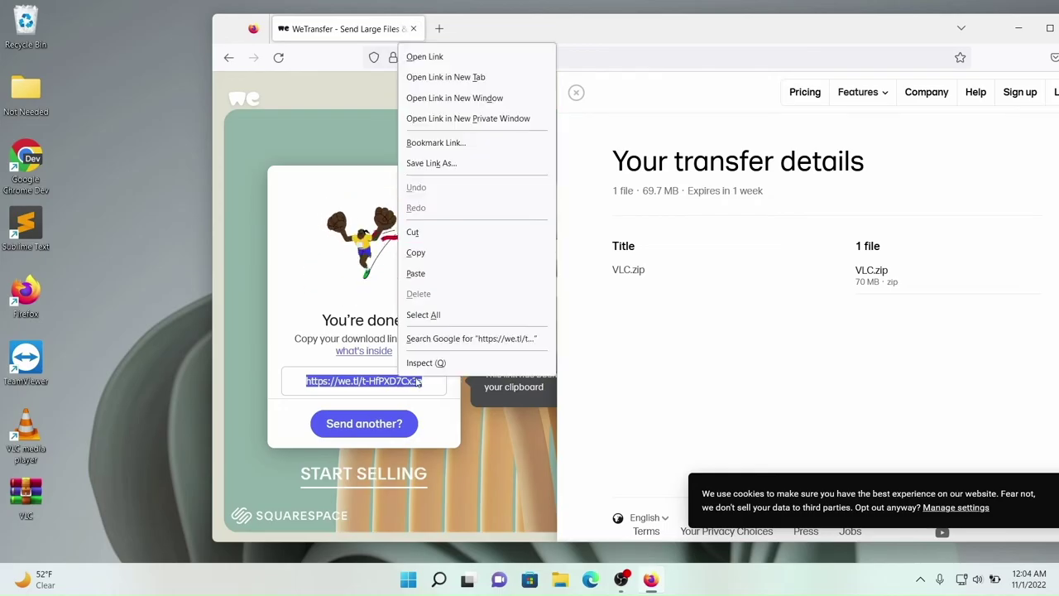
pyautogui.click(435, 248)
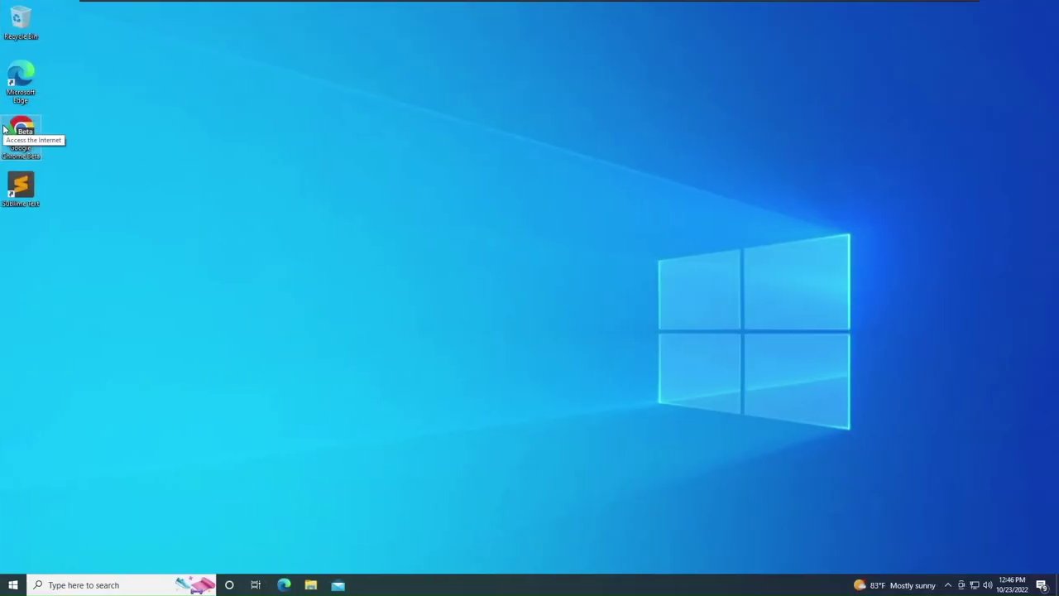
pyautogui.doubleClick(4, 128)
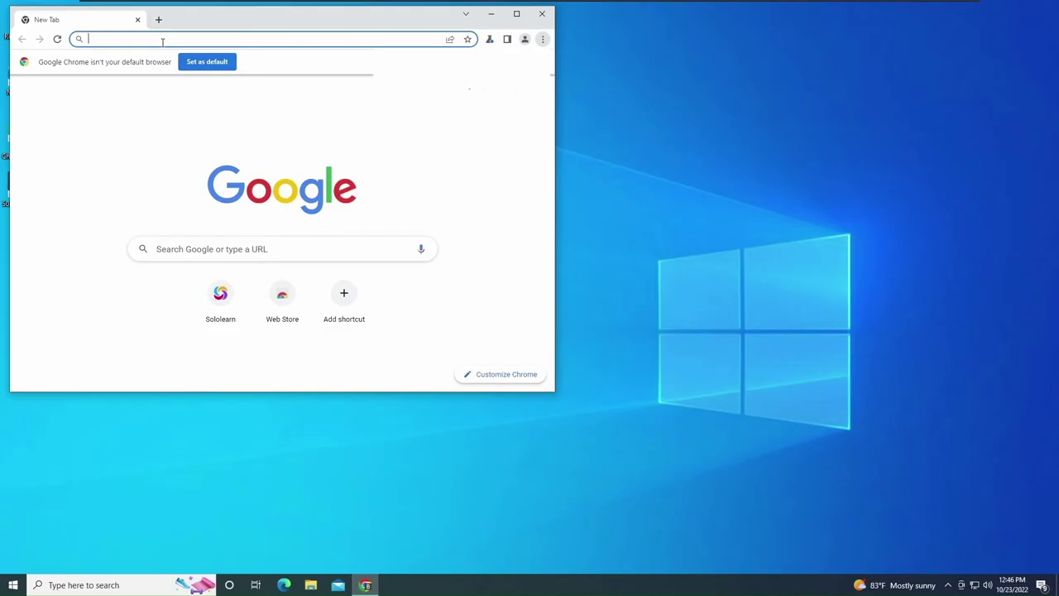
# Open the WeTransfer download link in Chrome, accept the terms and download VLC.zip.
pyautogui.write('https://we.tl')
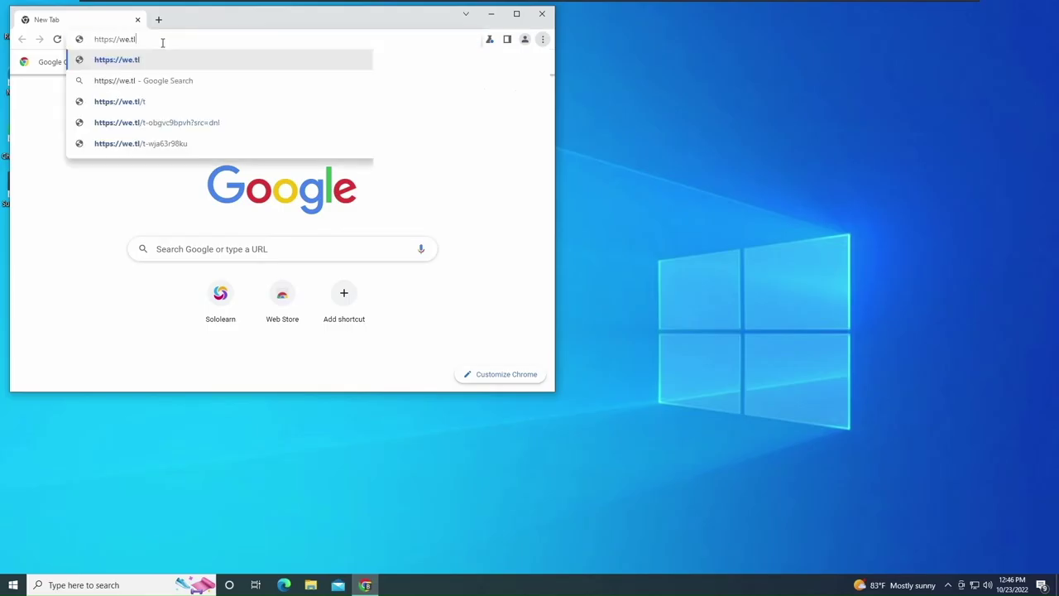
pyautogui.write('/t-HfP')
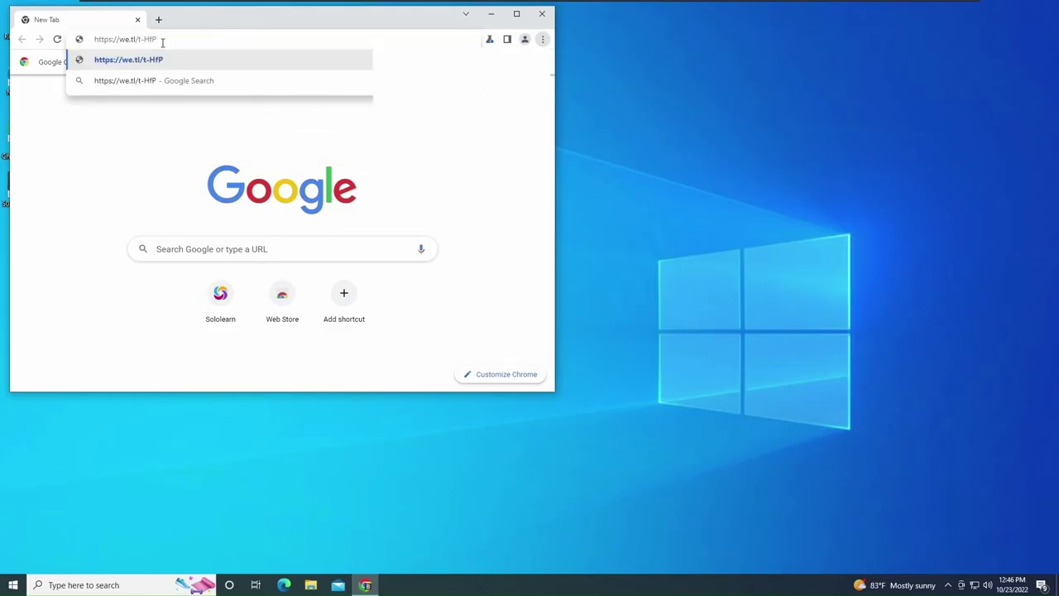
pyautogui.write('XD7Cx3a')
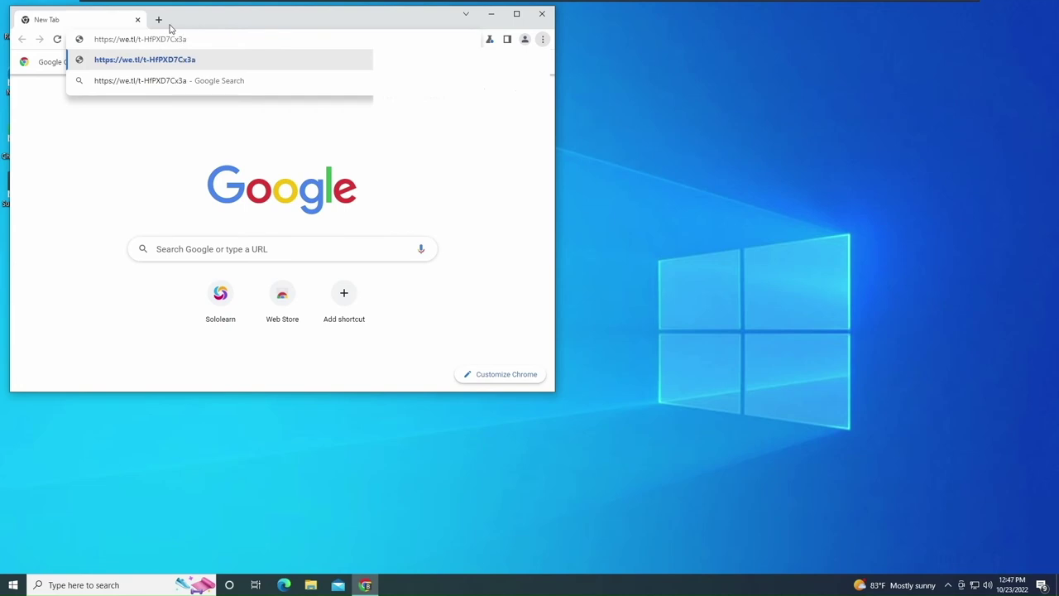
pyautogui.press('Return')
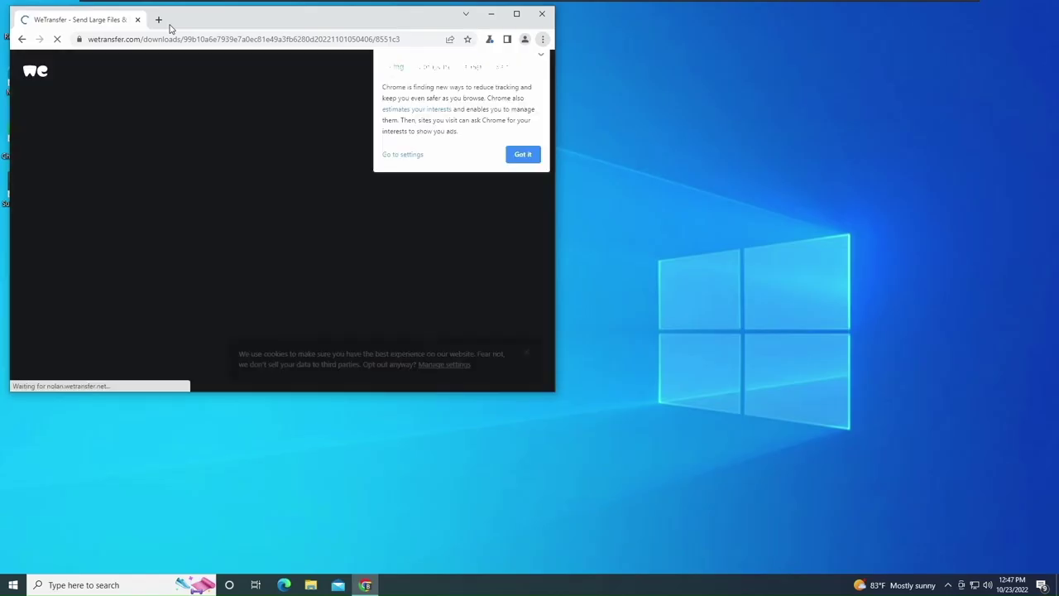
pyautogui.click(516, 14)
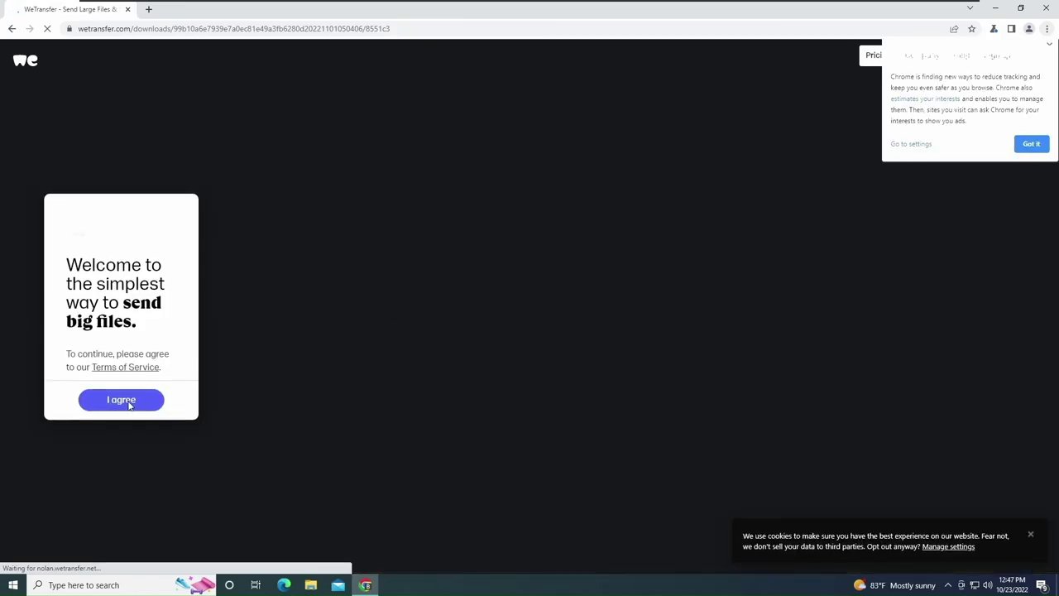
pyautogui.click(129, 402)
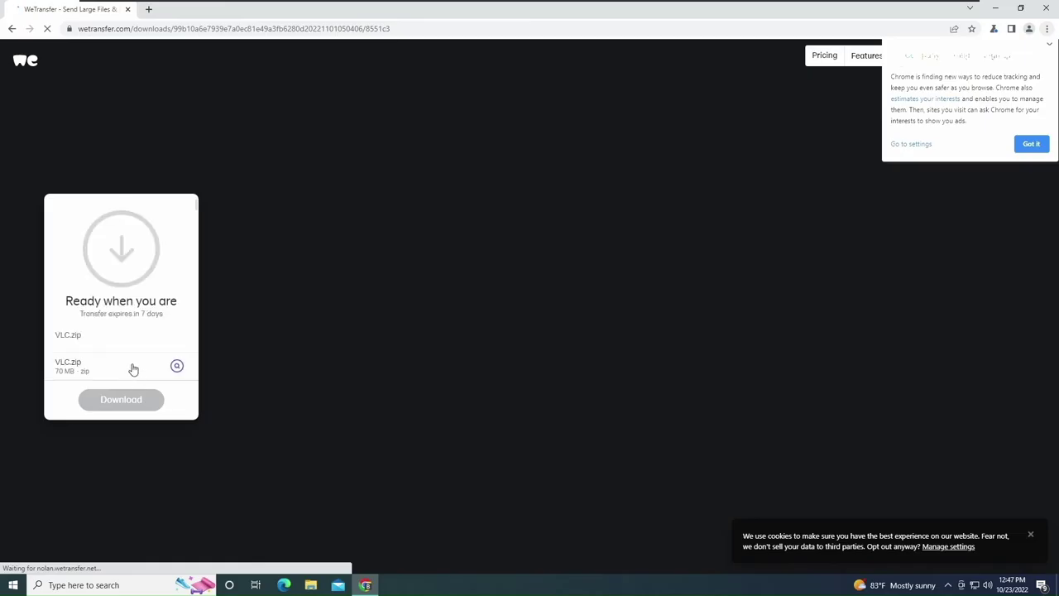
pyautogui.click(135, 403)
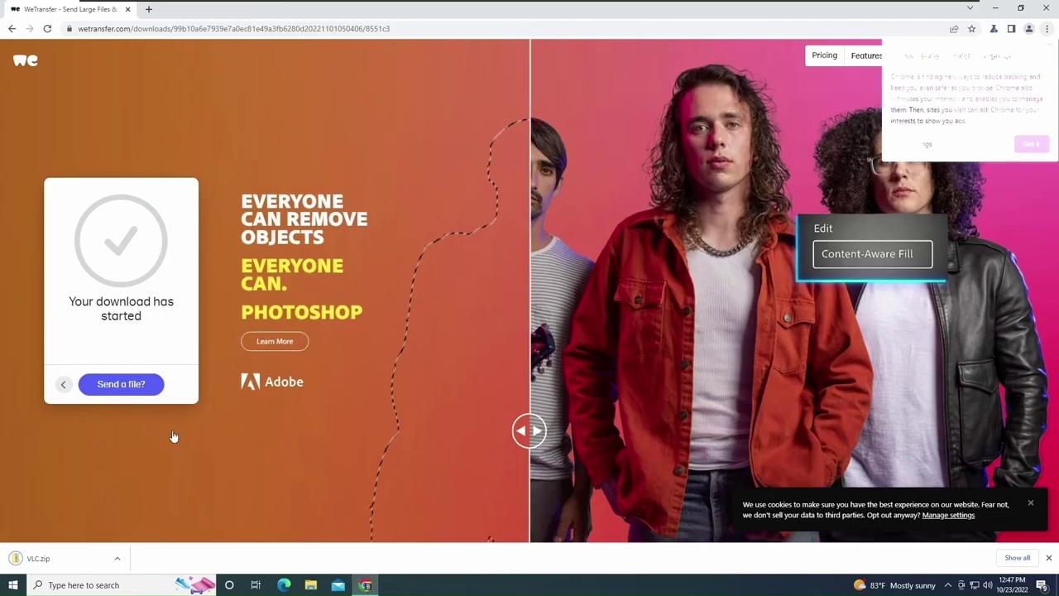
pyautogui.click(117, 562)
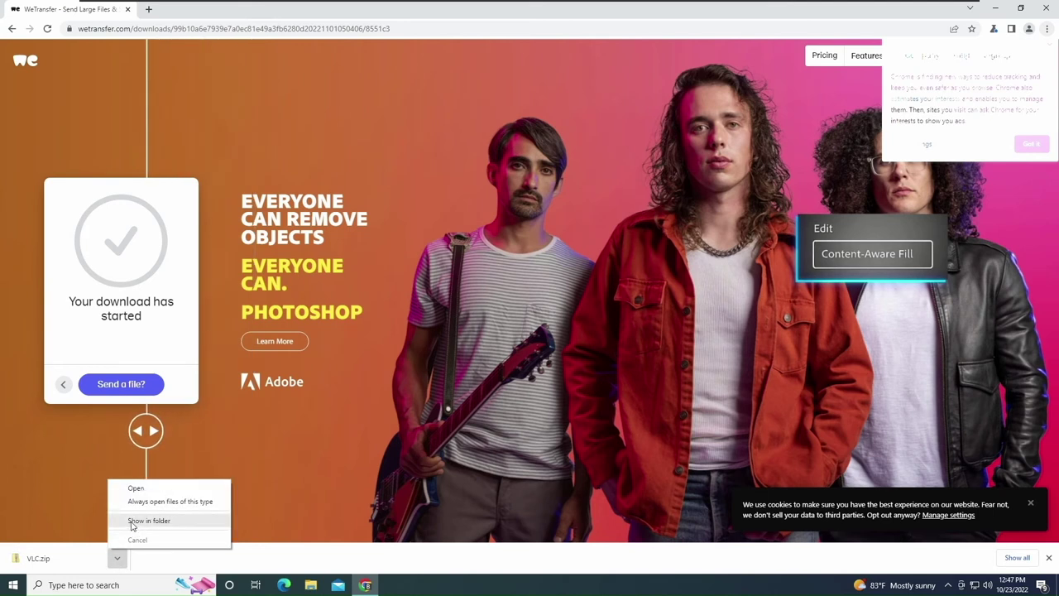
# Extract All of VLC.zip from Downloads into the suggested VLC folder.
pyautogui.click(150, 520)
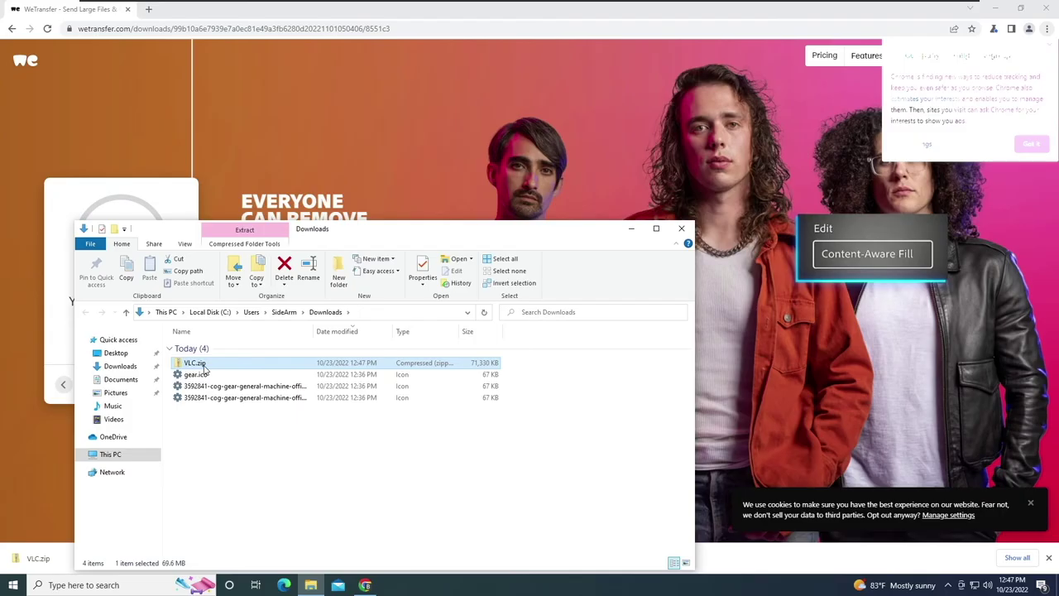
pyautogui.rightClick(203, 364)
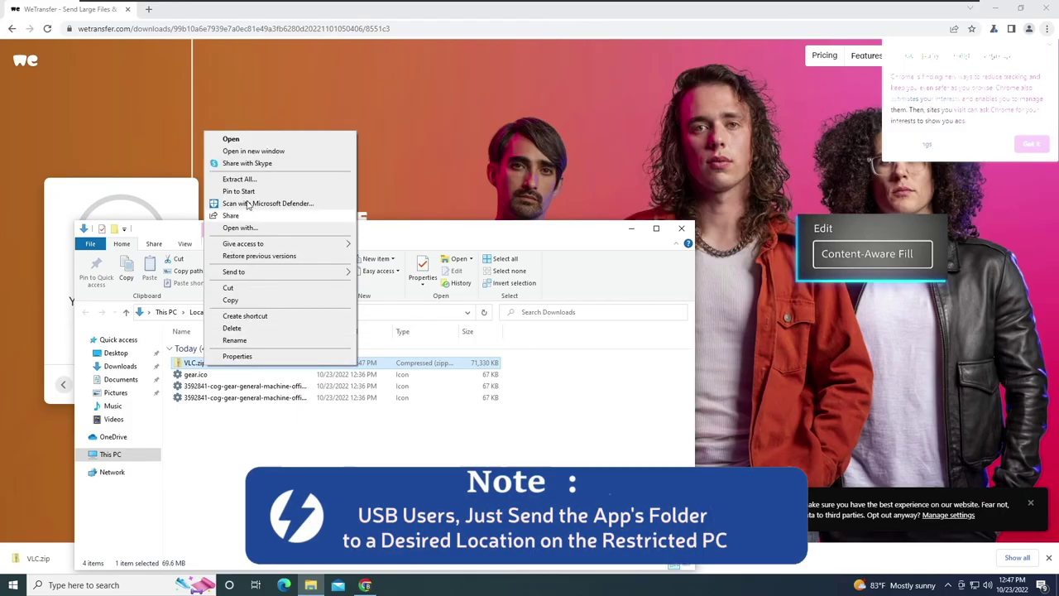
pyautogui.click(251, 179)
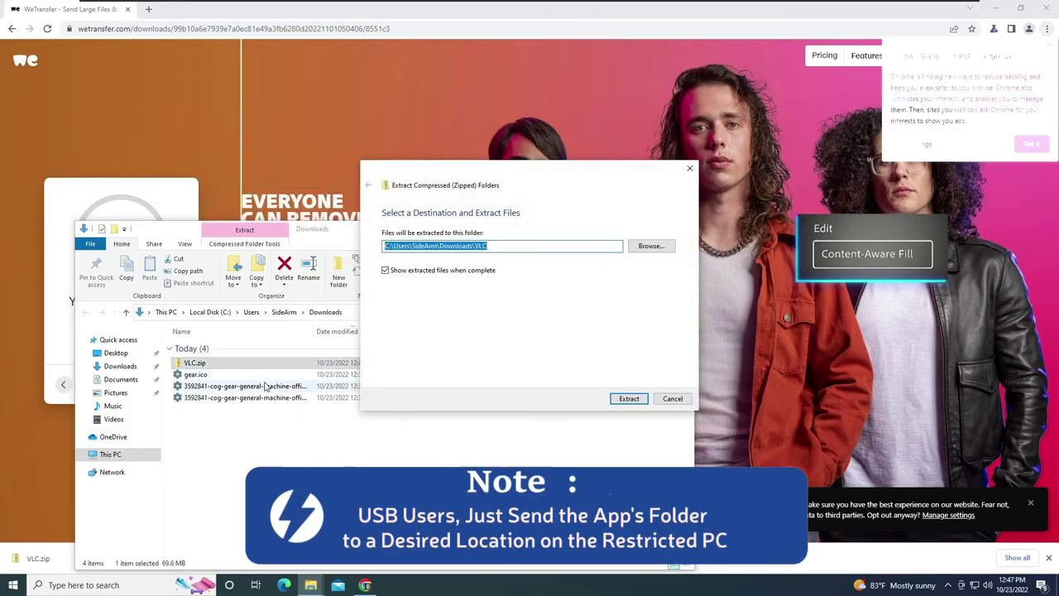
pyautogui.click(632, 399)
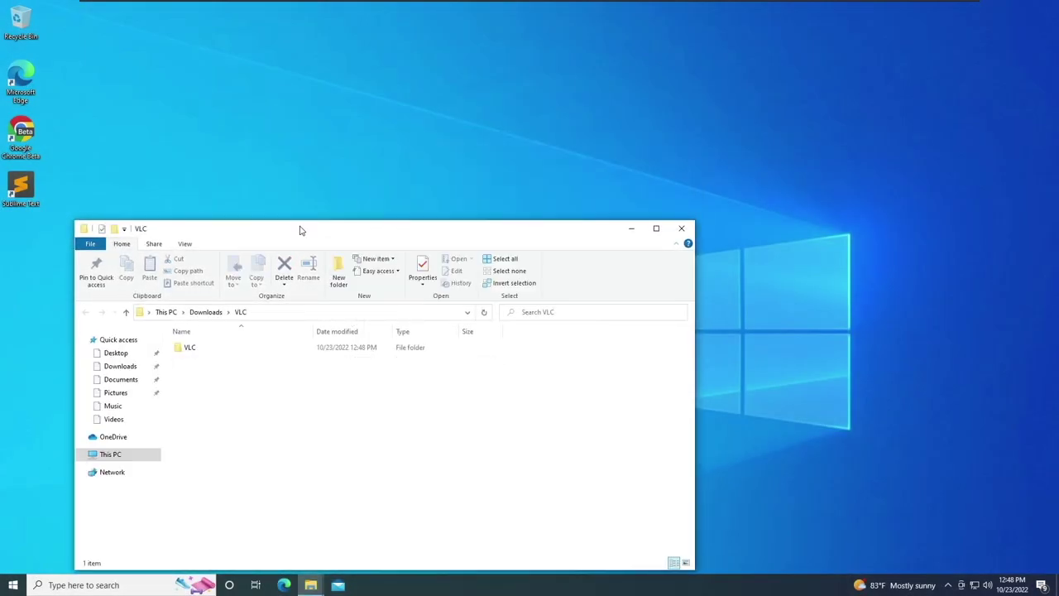
# Run vlc.exe from the extracted Downloads\VLC\VLC folder.
pyautogui.click(211, 313)
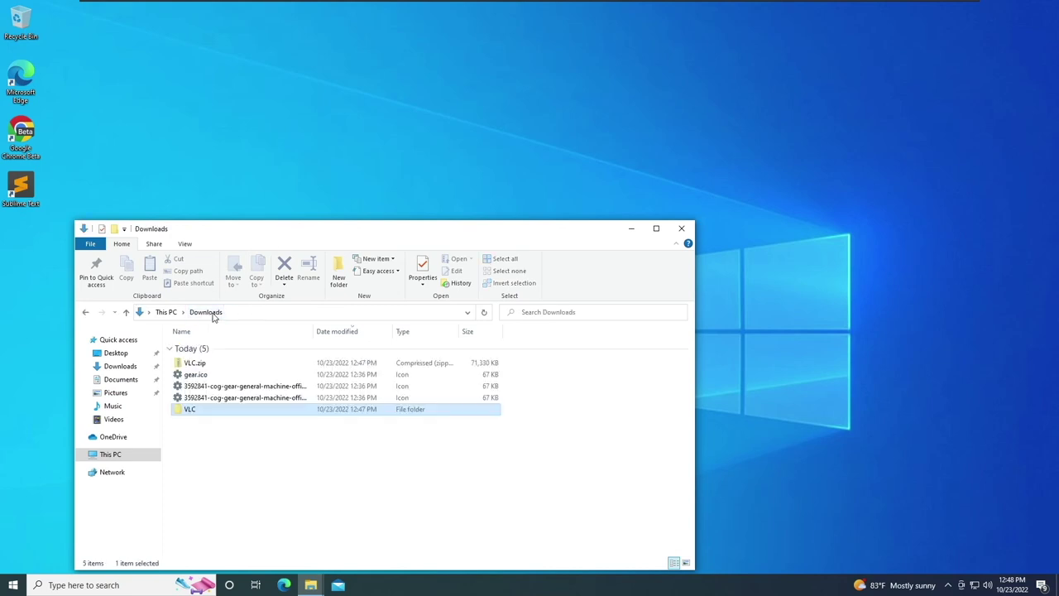
pyautogui.doubleClick(194, 414)
pyautogui.click(189, 347)
pyautogui.doubleClick(189, 348)
pyautogui.scroll(-2, 223, 414)
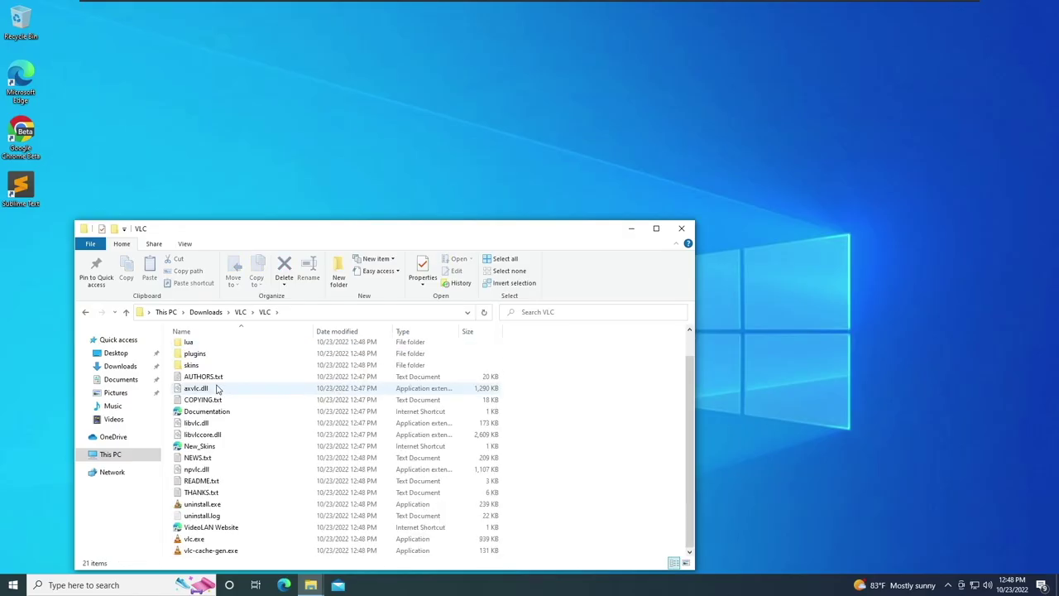
pyautogui.doubleClick(222, 539)
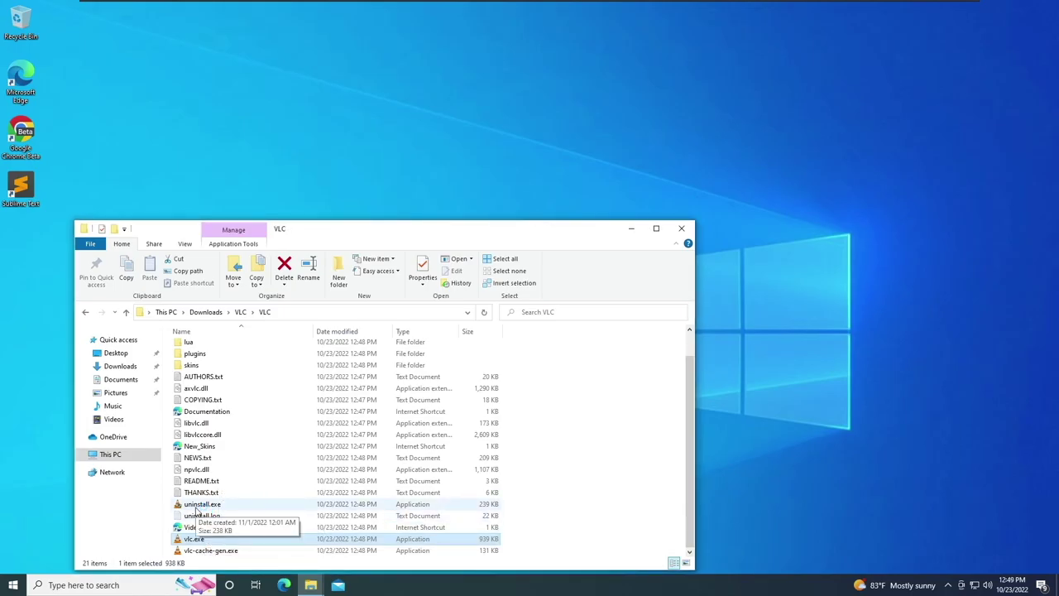
# Dismiss VLC's Privacy and Network Access Policy notice.
pyautogui.click(240, 312)
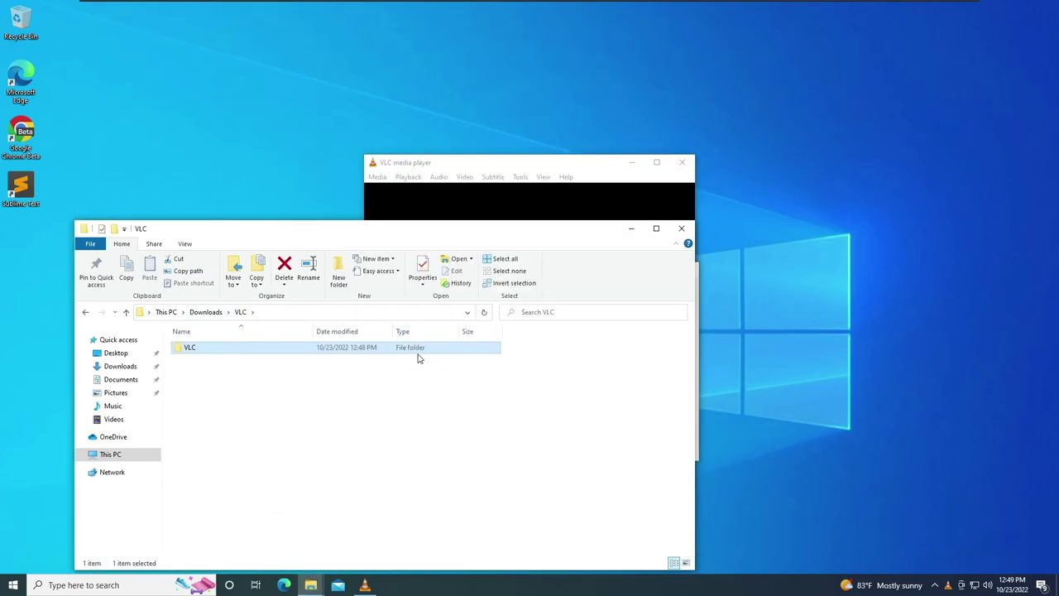
pyautogui.doubleClick(417, 351)
pyautogui.click(428, 166)
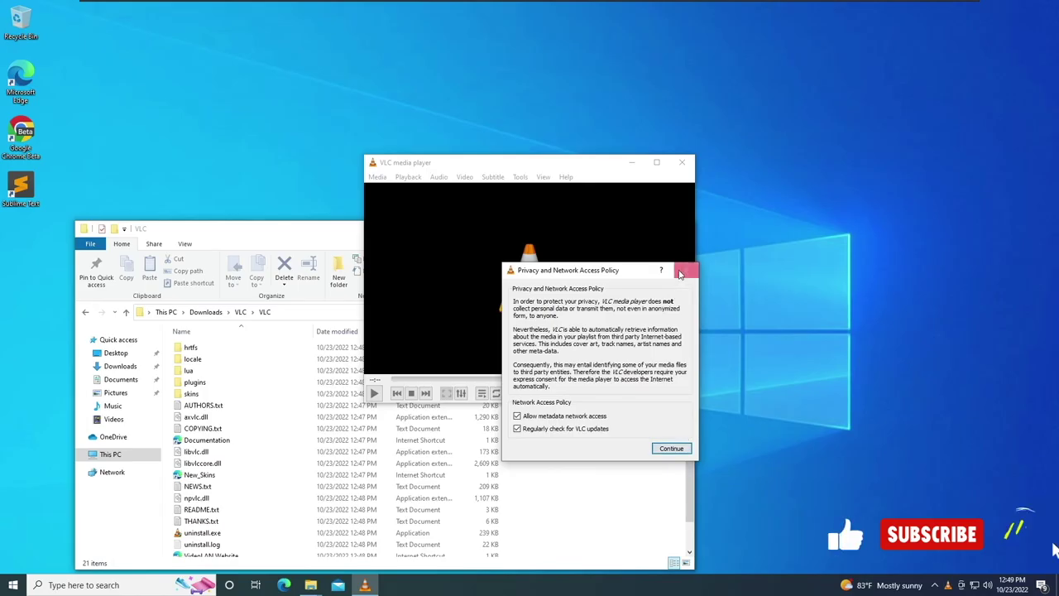
pyautogui.click(682, 272)
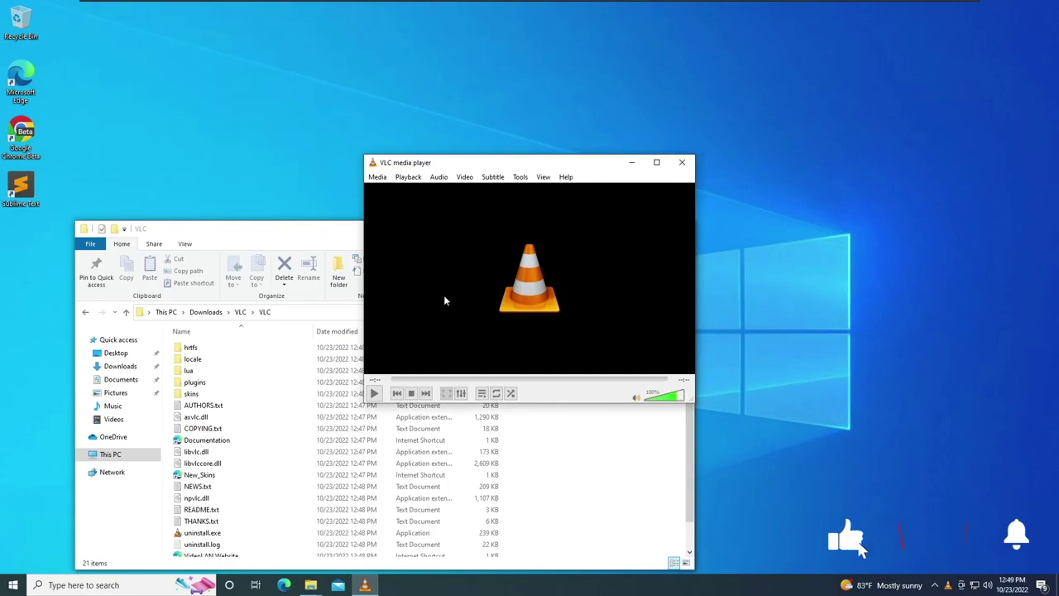
pyautogui.scroll(-1, 281, 450)
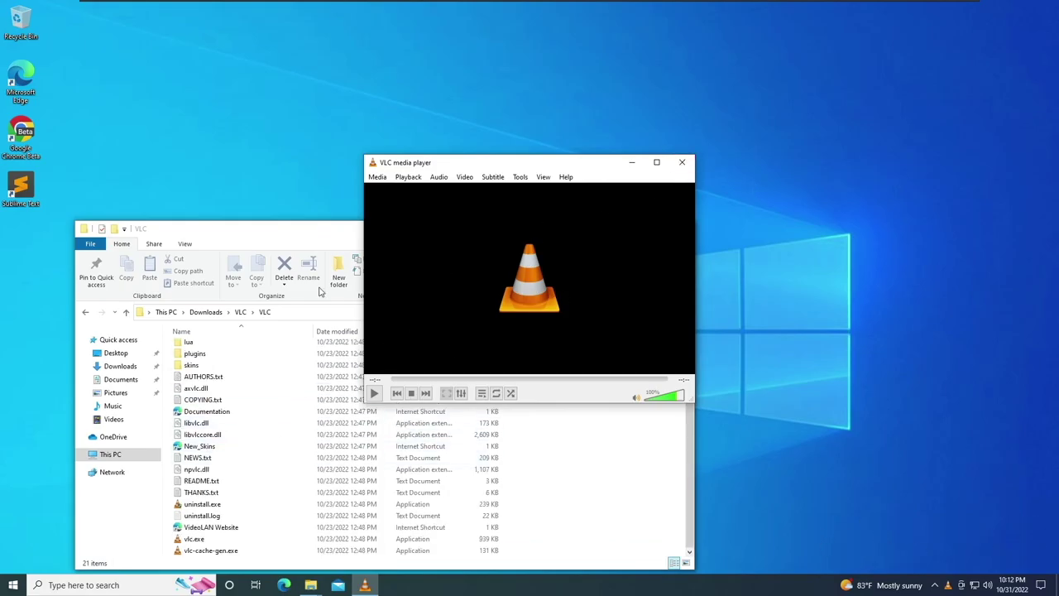
# Close VLC and copy the inner VLC folder from Downloads\VLC.
pyautogui.click(682, 162)
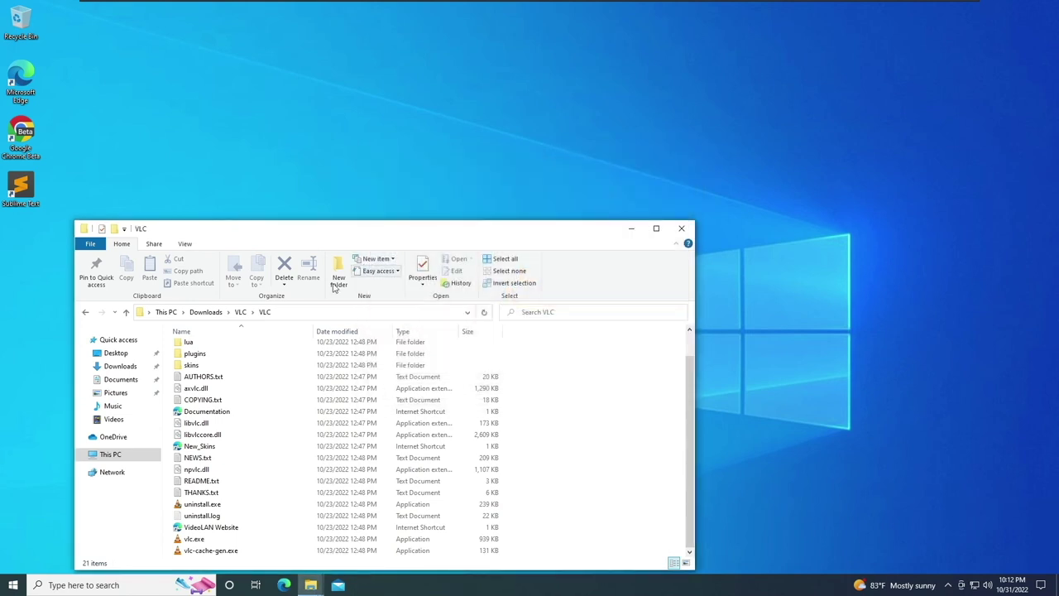
pyautogui.click(240, 312)
pyautogui.rightClick(197, 354)
pyautogui.click(205, 312)
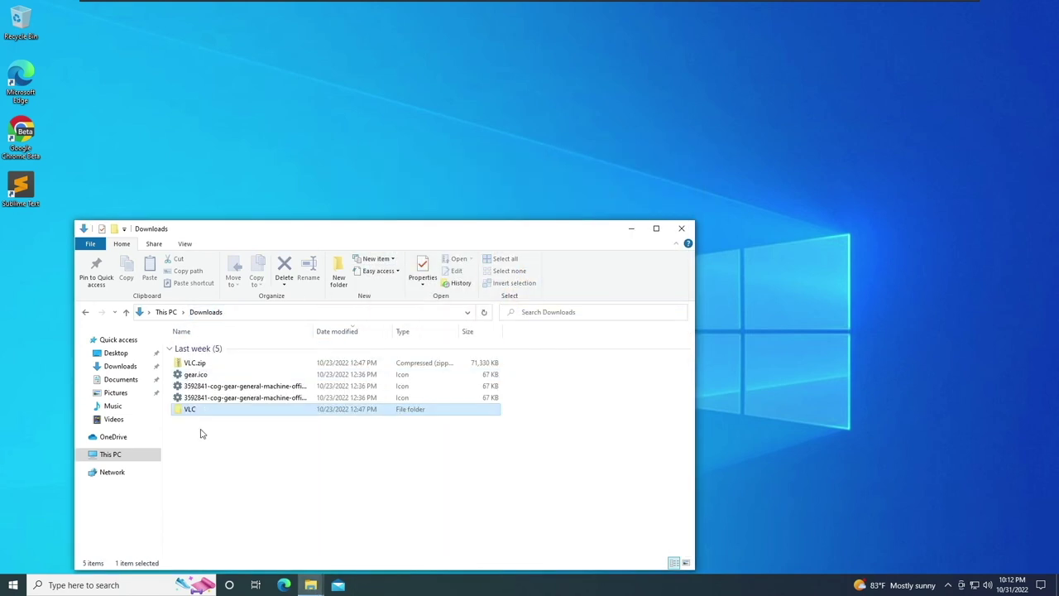
pyautogui.doubleClick(197, 410)
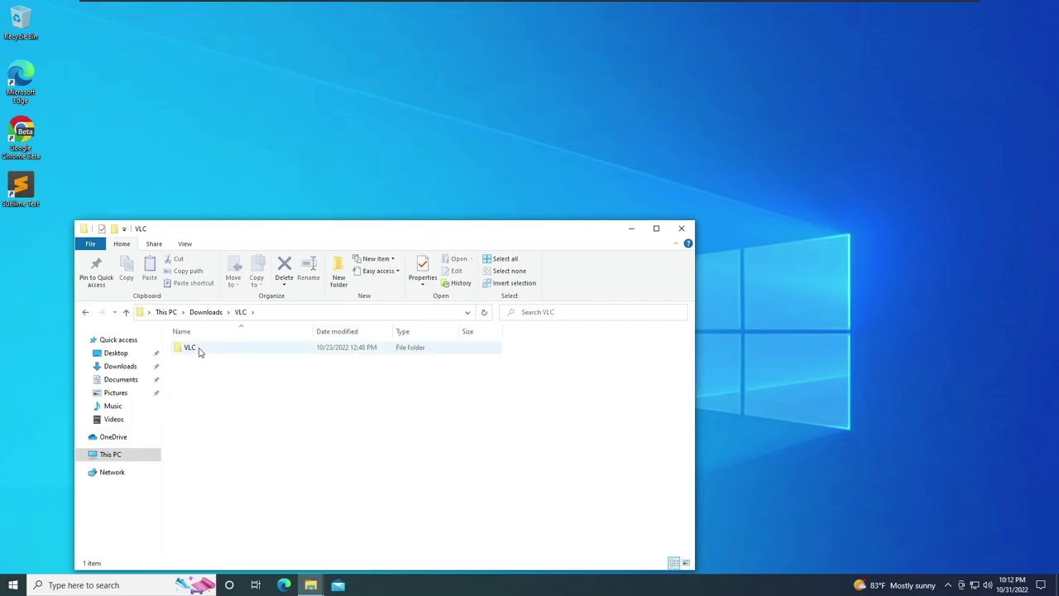
pyautogui.rightClick(199, 351)
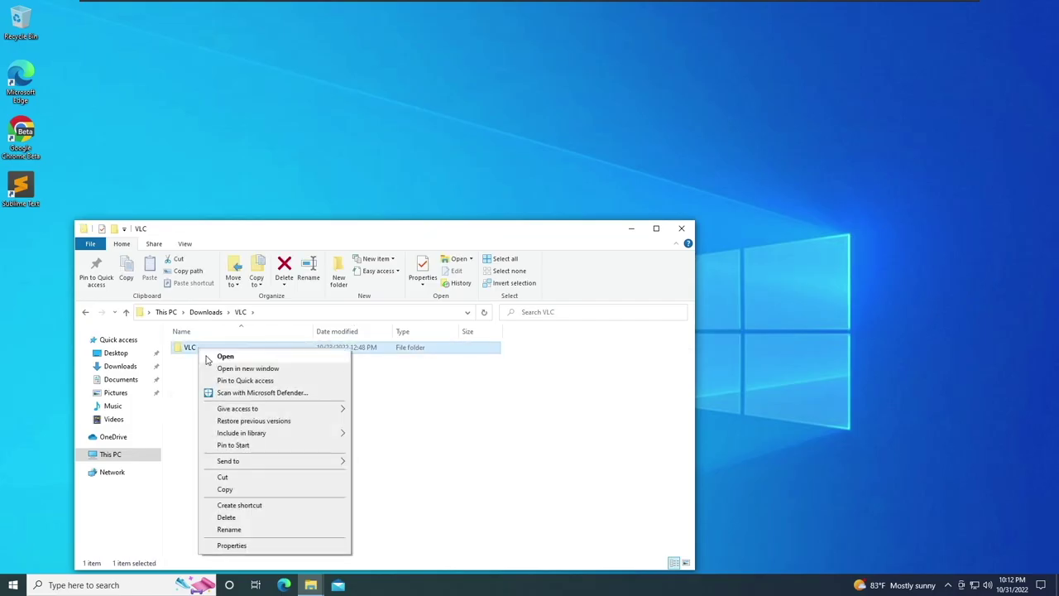
pyautogui.click(236, 490)
# Paste the VLC folder into the empty Documents folder.
pyautogui.click(111, 381)
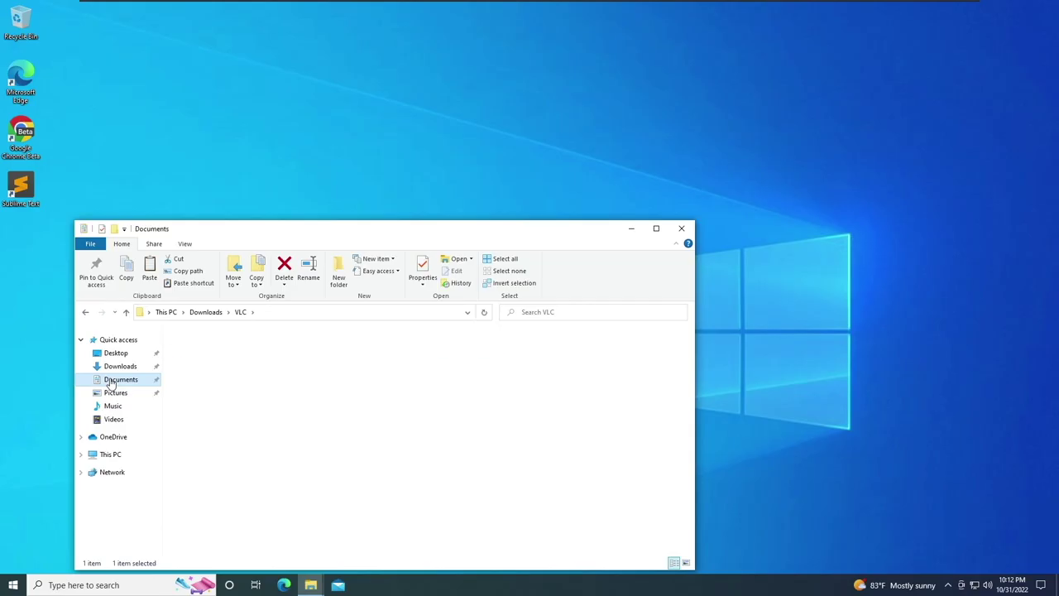
pyautogui.rightClick(297, 395)
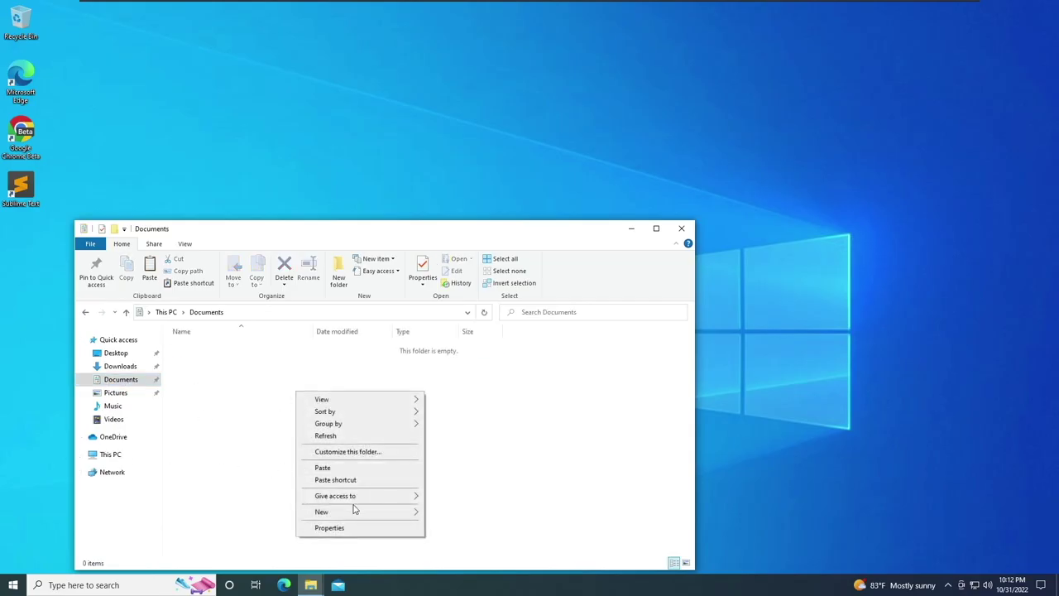
pyautogui.click(343, 469)
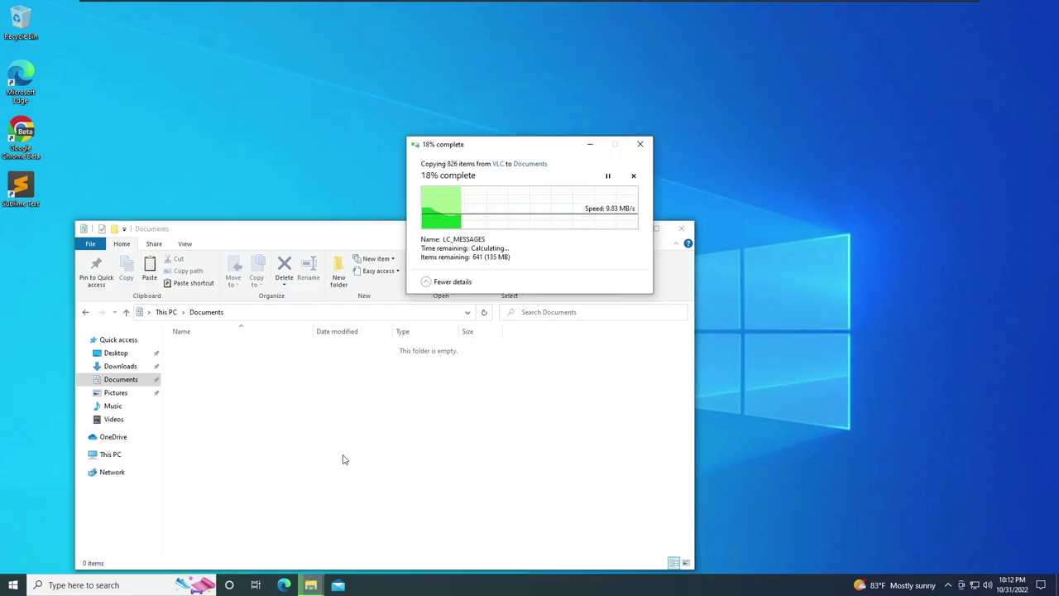
pyautogui.click(116, 453)
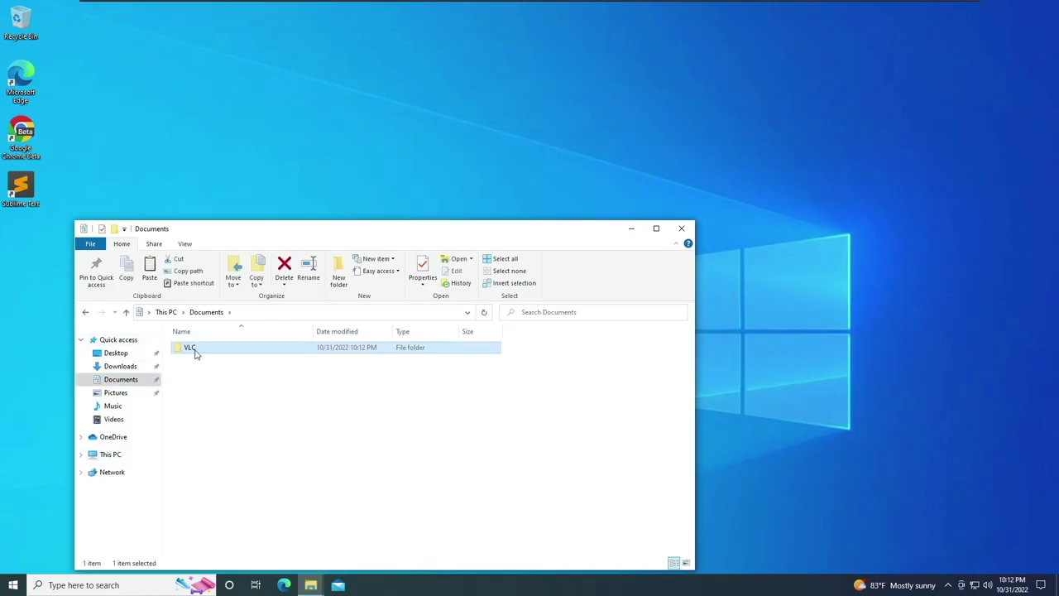
# Copy vlc.exe from Documents\VLC and paste it onto the desktop as a shortcut.
pyautogui.doubleClick(195, 351)
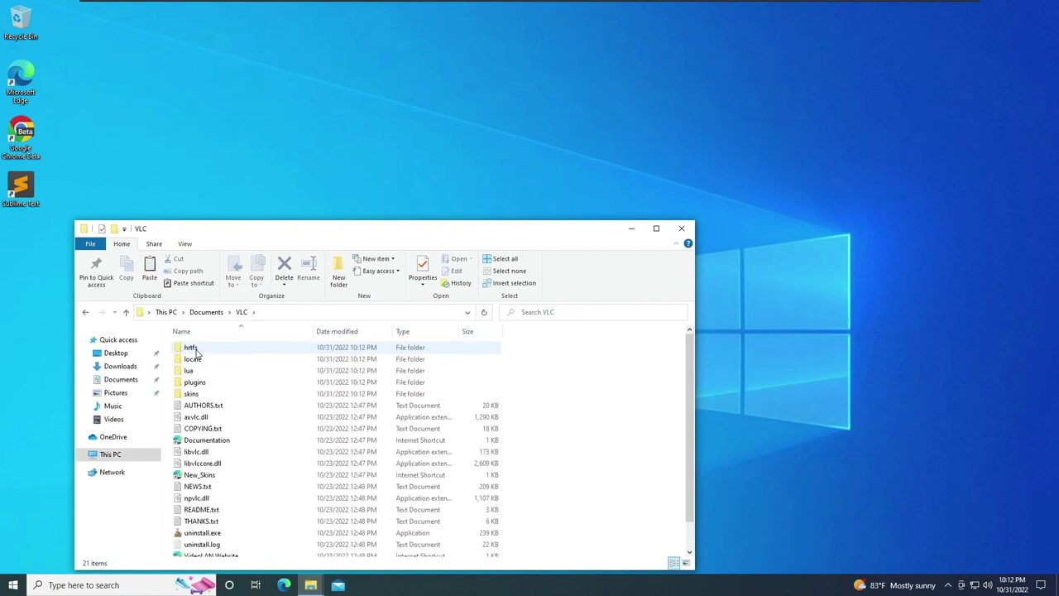
pyautogui.scroll(-1, 217, 372)
pyautogui.click(223, 538)
pyautogui.rightClick(222, 540)
pyautogui.click(263, 460)
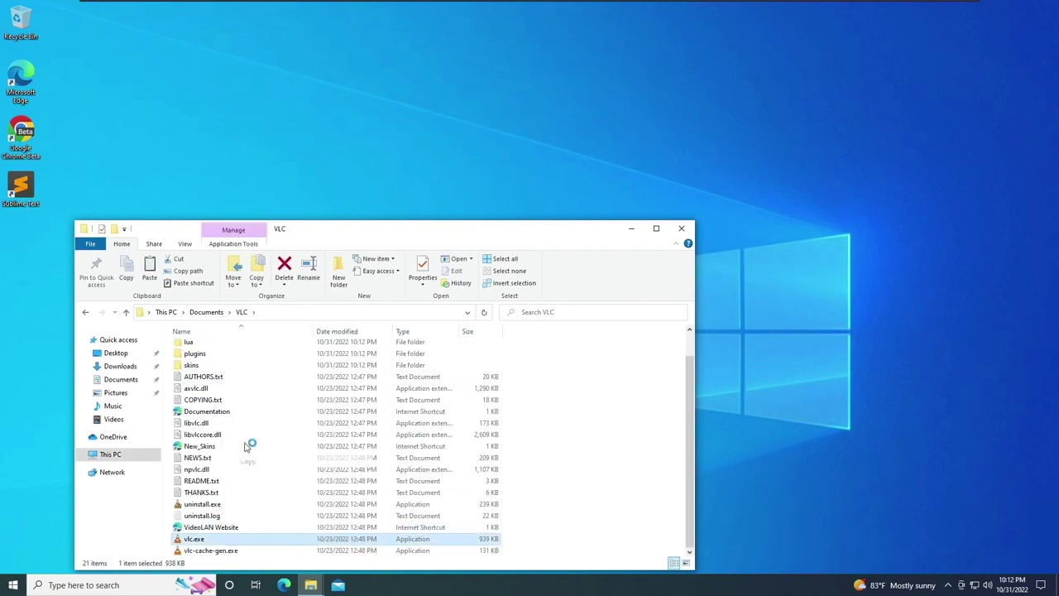
pyautogui.rightClick(163, 152)
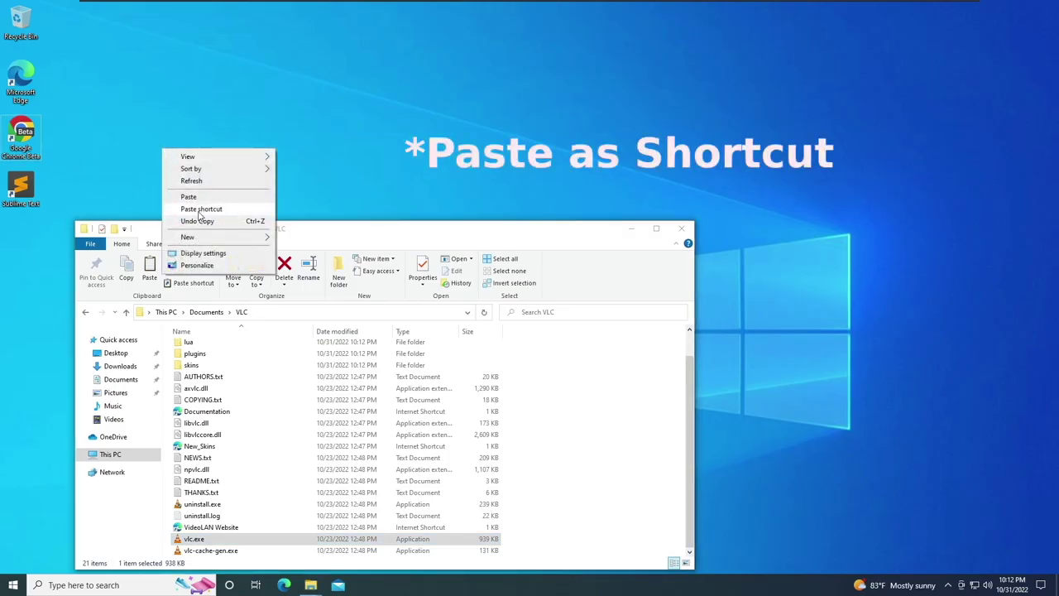
pyautogui.click(198, 208)
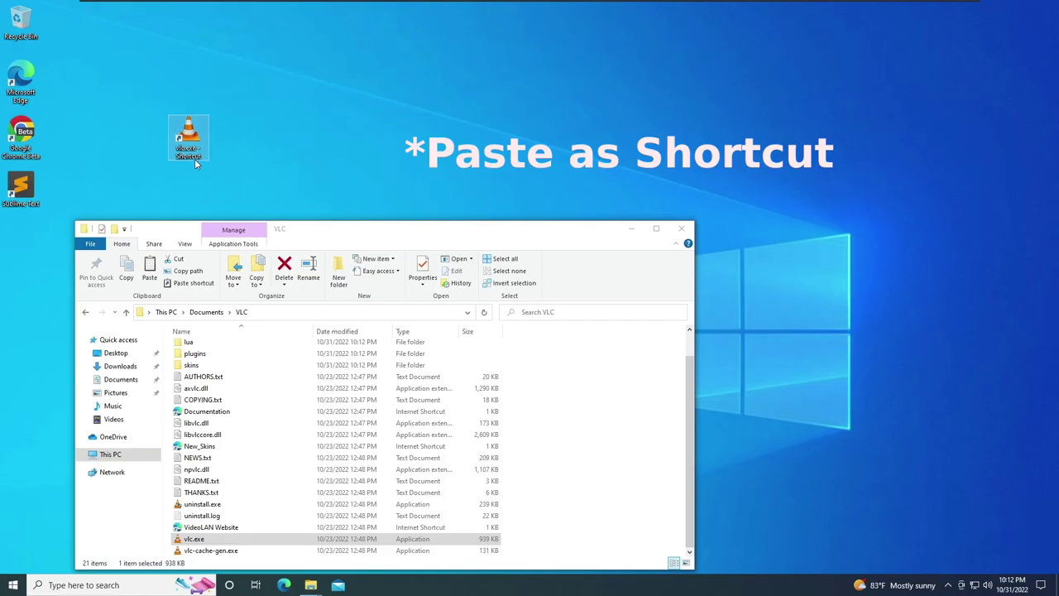
# Rename the shortcut to VLC, place it below Sublime Text, and close both Explorer windows.
pyautogui.click(194, 159)
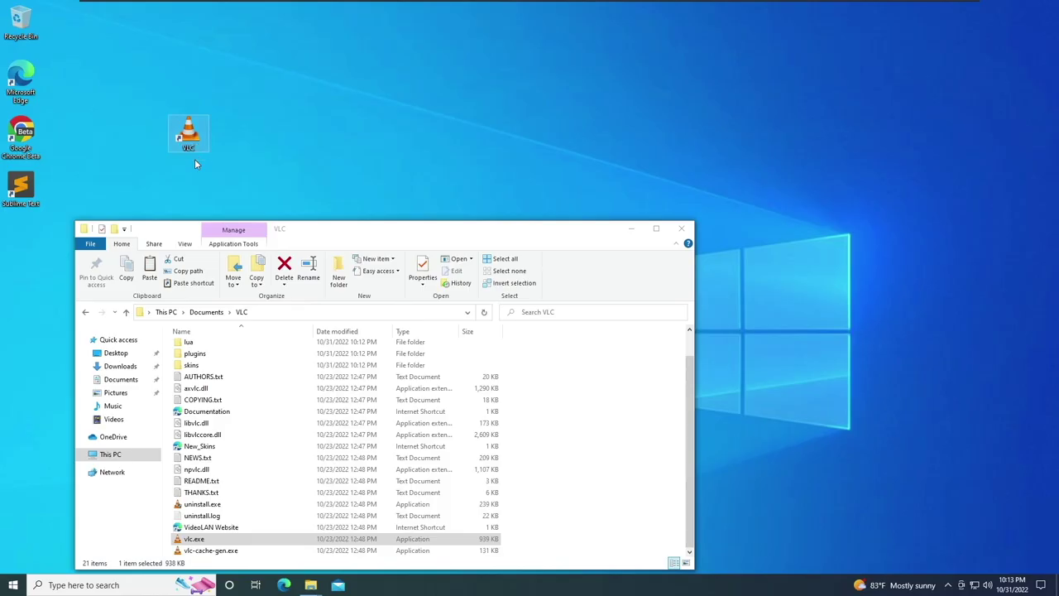
pyautogui.moveTo(194, 163); pyautogui.dragTo(28, 219)
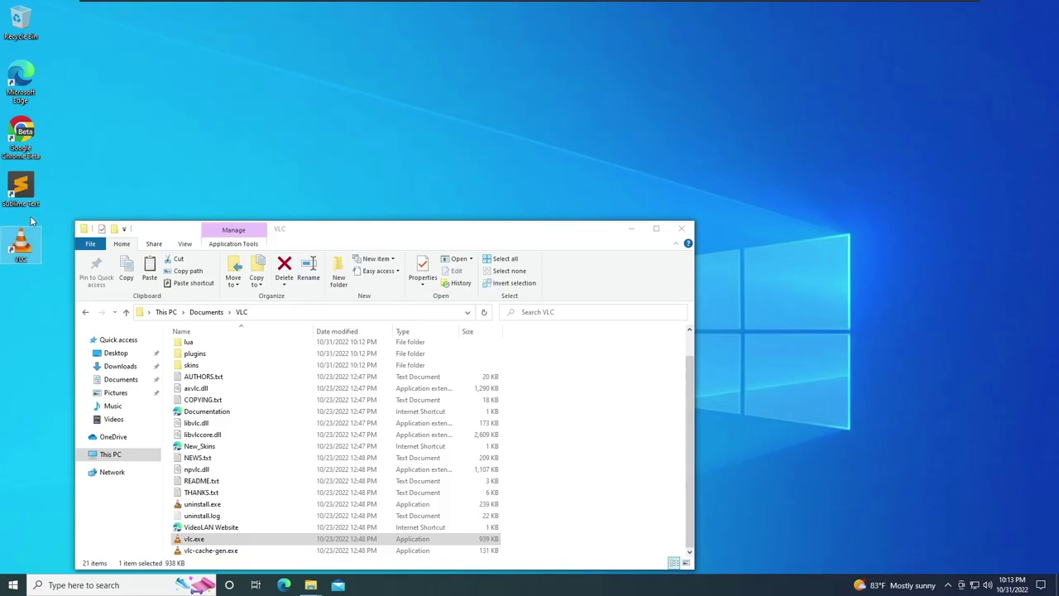
pyautogui.click(681, 229)
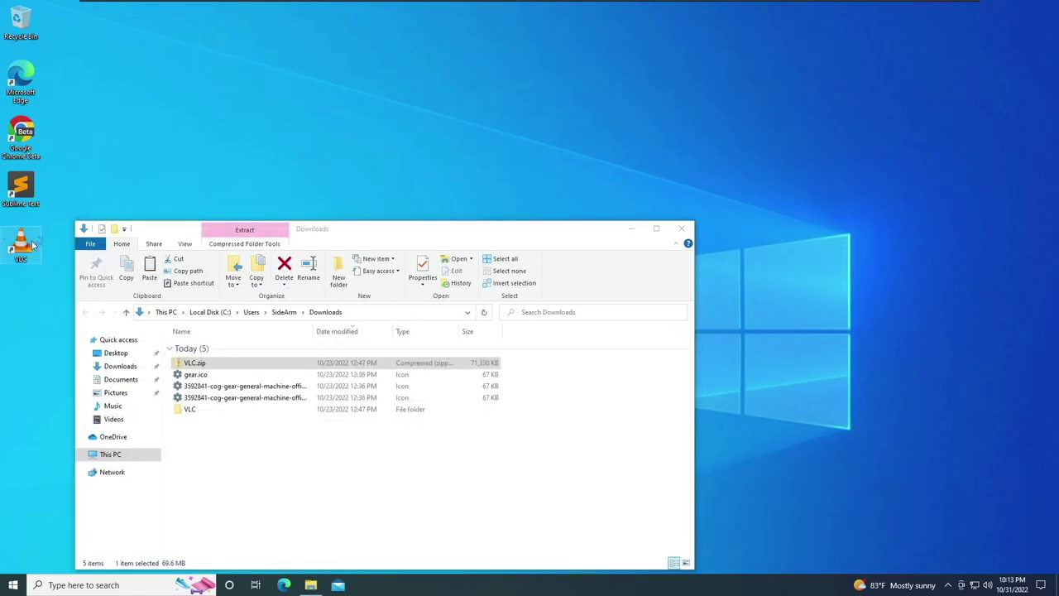
pyautogui.click(681, 228)
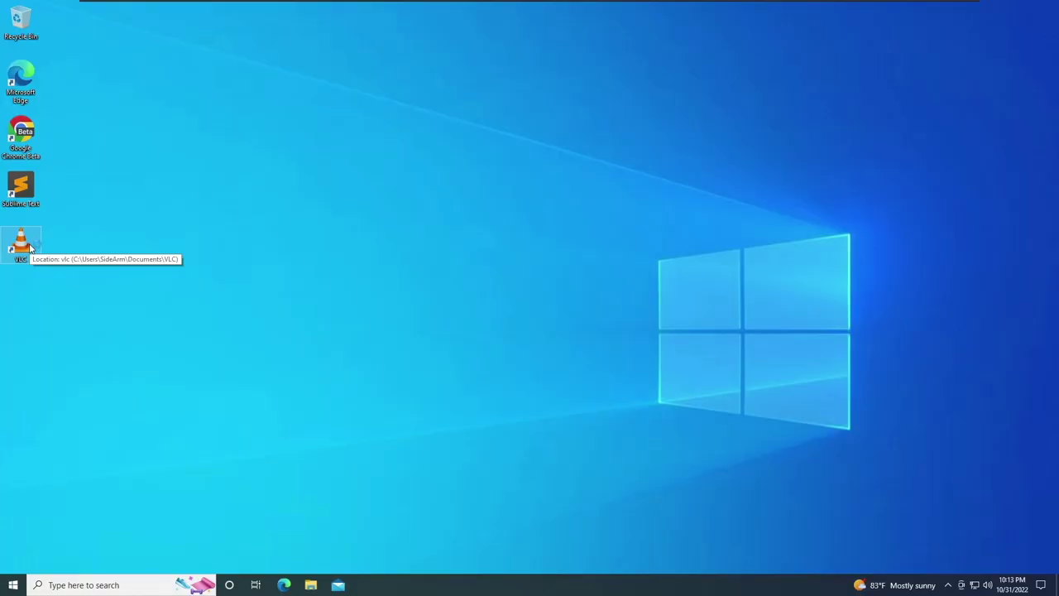
# Launch VLC from the VLC desktop shortcut and close its privacy notice.
pyautogui.doubleClick(30, 246)
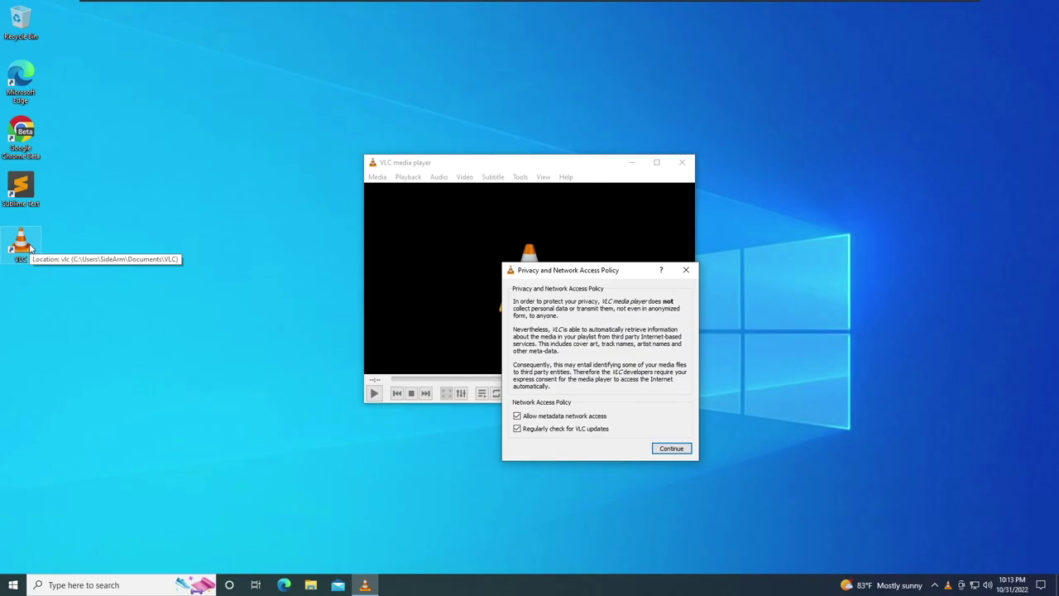
pyautogui.click(687, 270)
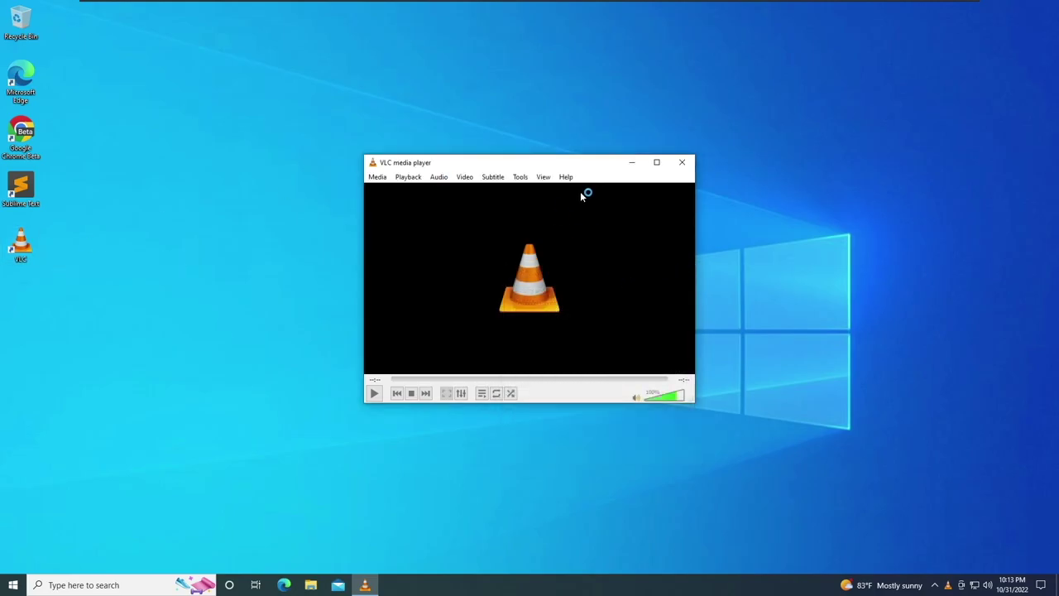